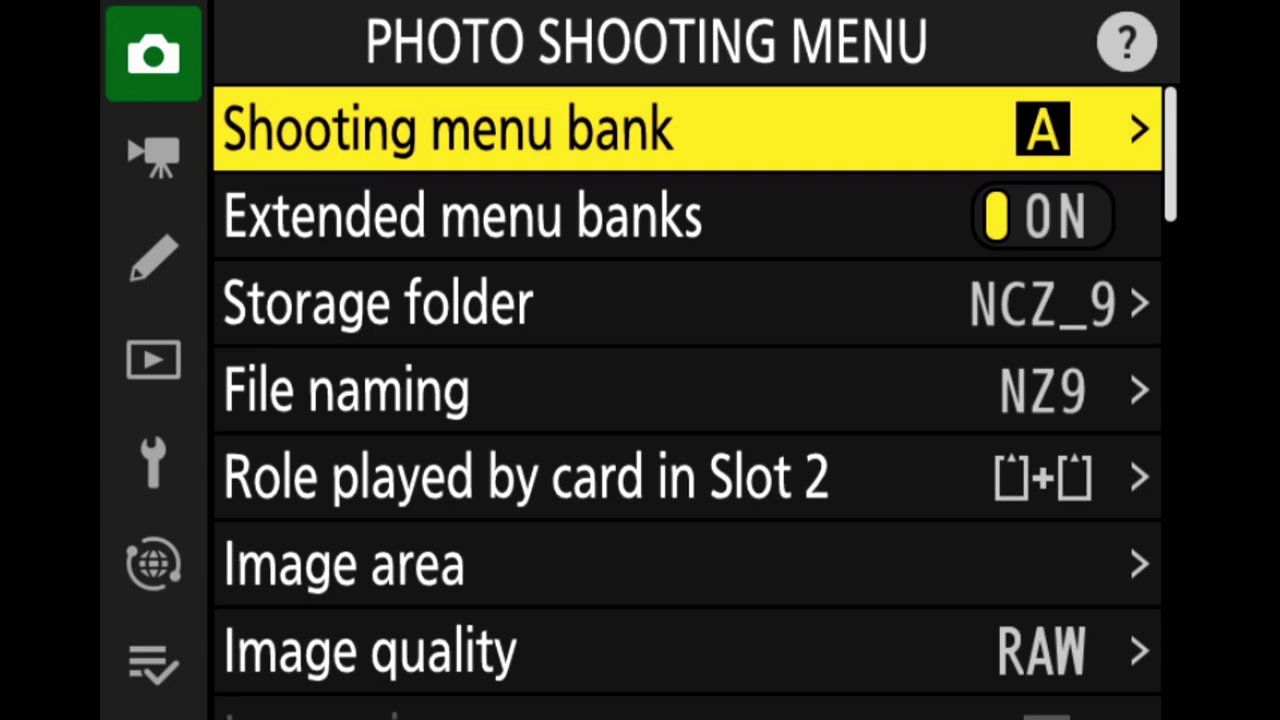
# - Switch the shooting menu bank to B HDR, bringing DSC file naming and NORM quality
pyautogui.press('Right')
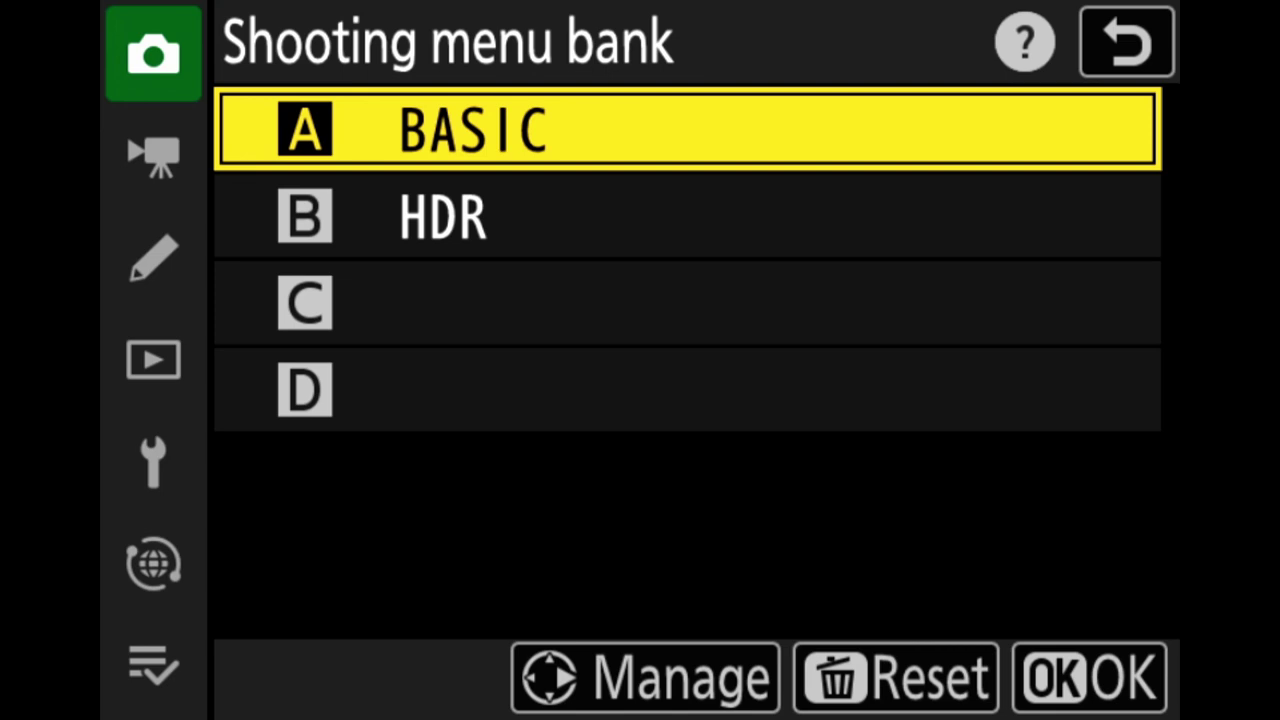
pyautogui.press('Down')
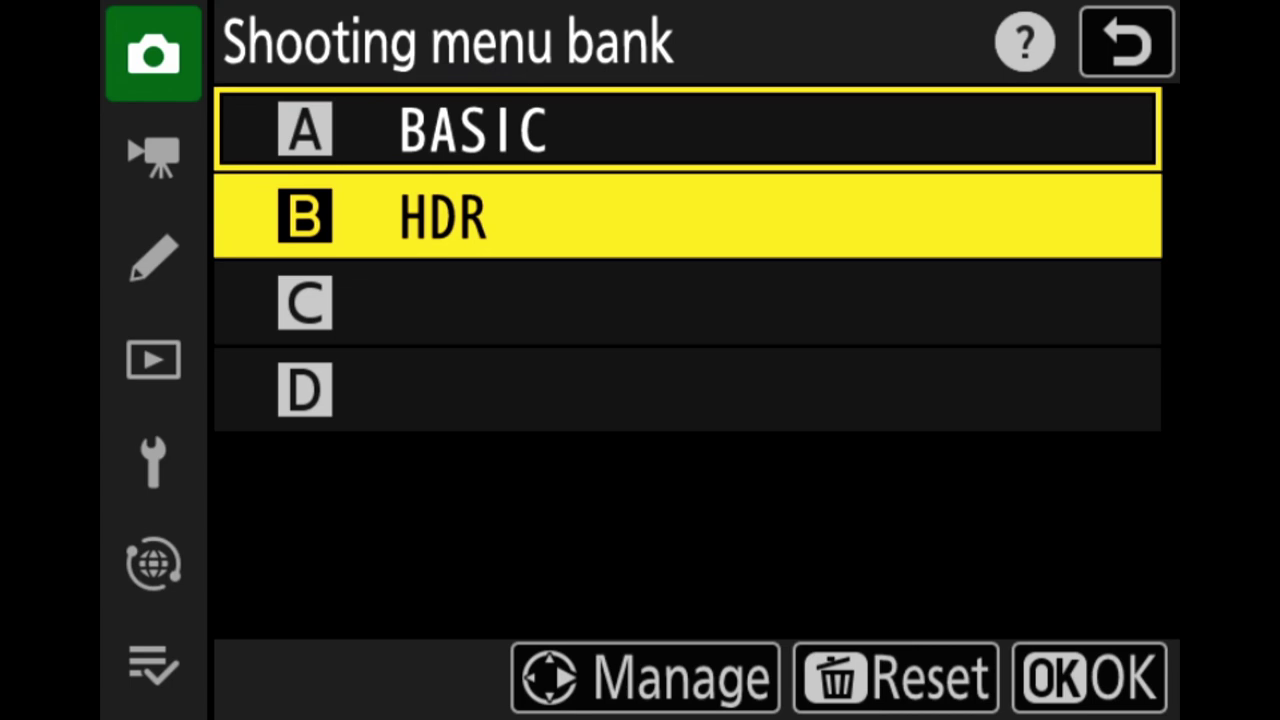
pyautogui.press('Return')
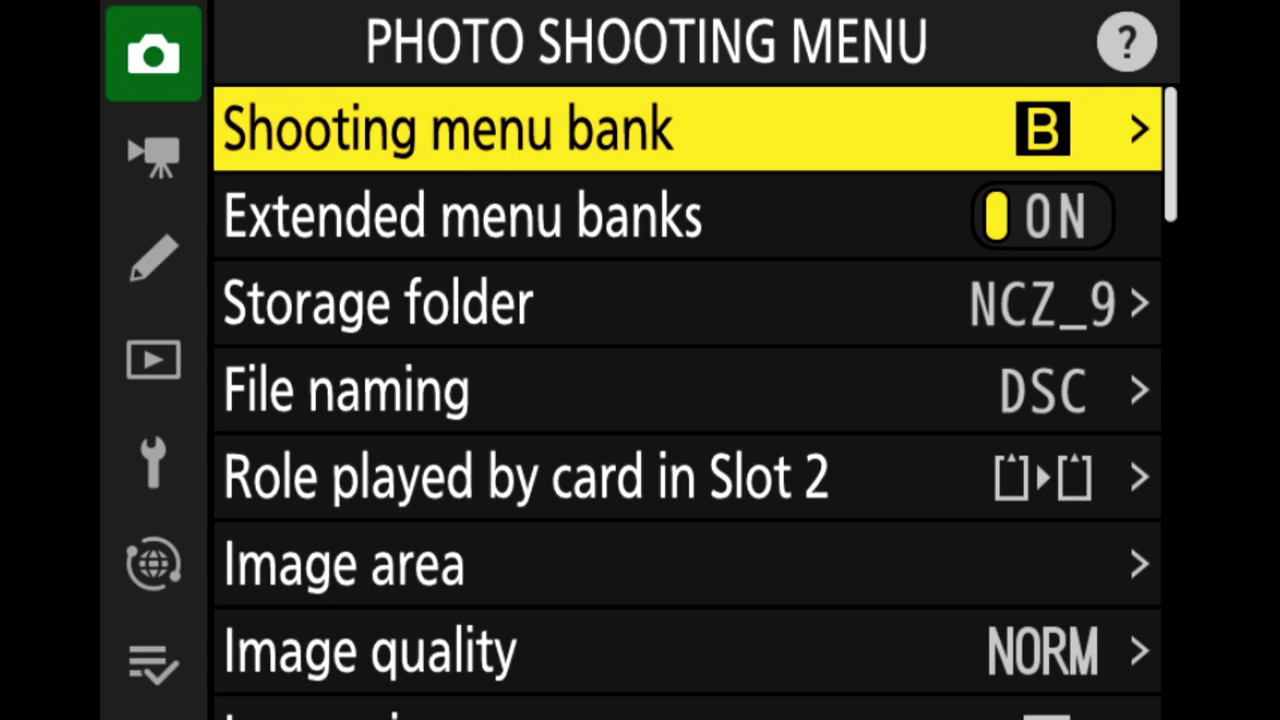
# - Switch back to shooting menu bank A BASIC, restoring NZ9 naming and RAW quality
pyautogui.press('Left')
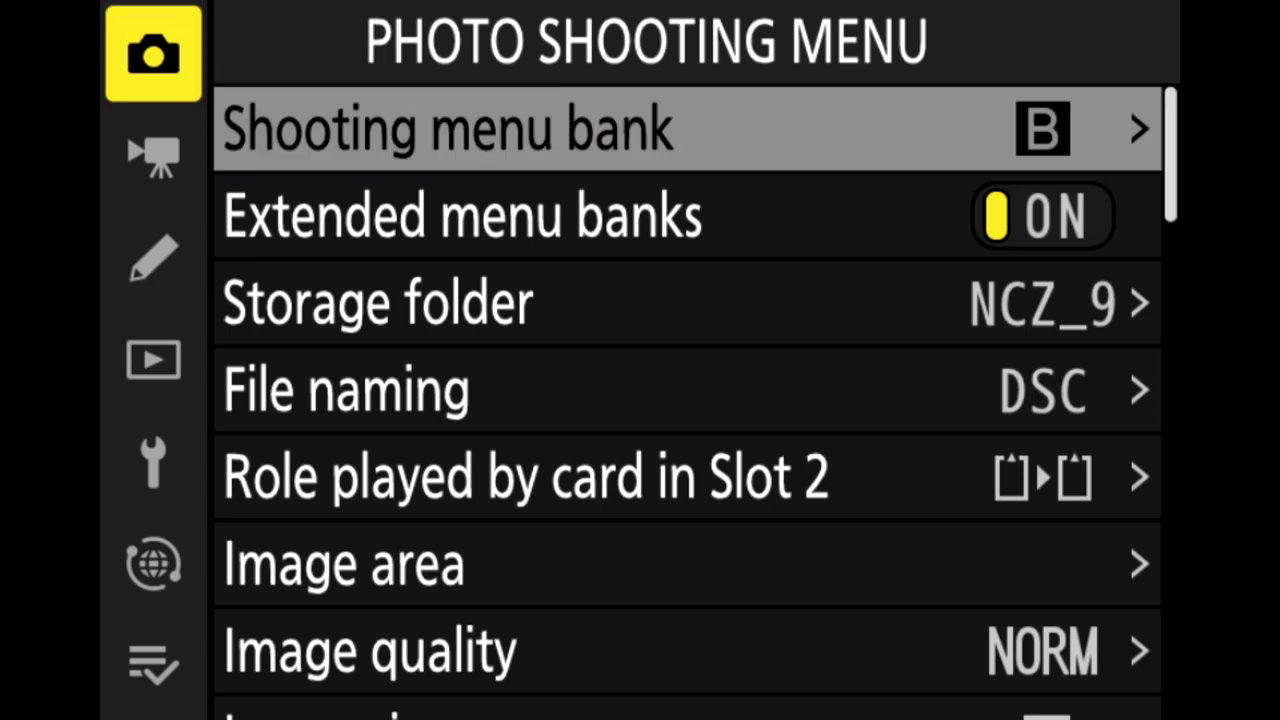
pyautogui.press('Right')
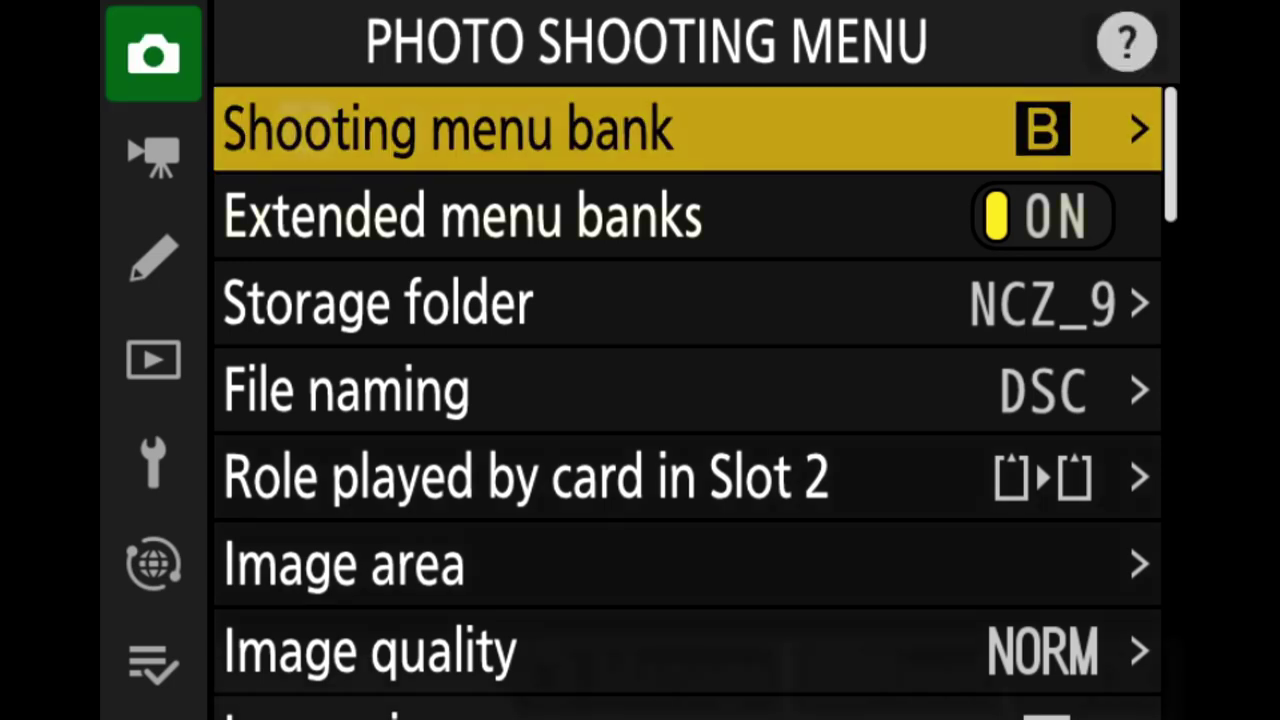
pyautogui.press('Right')
pyautogui.press('Up')
pyautogui.press('Return')
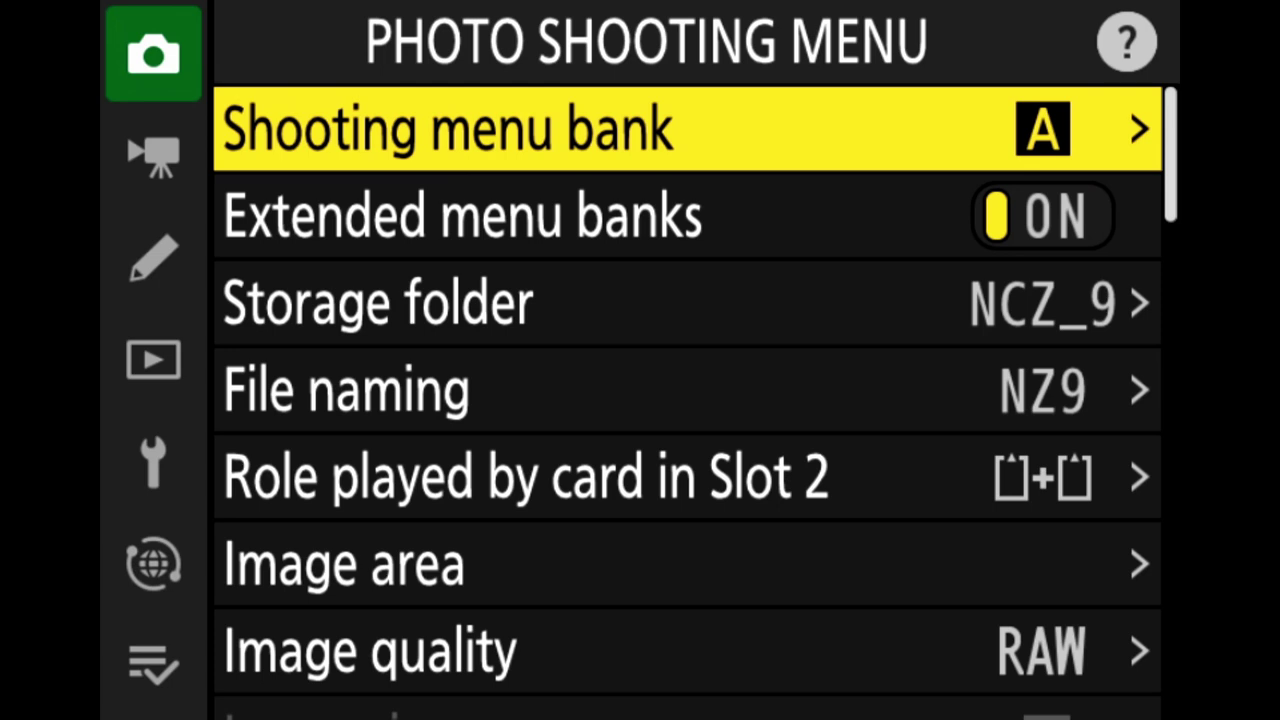
# - Make the unnamed shooting menu bank C active, with DSC naming and NORM quality
pyautogui.press('Return')
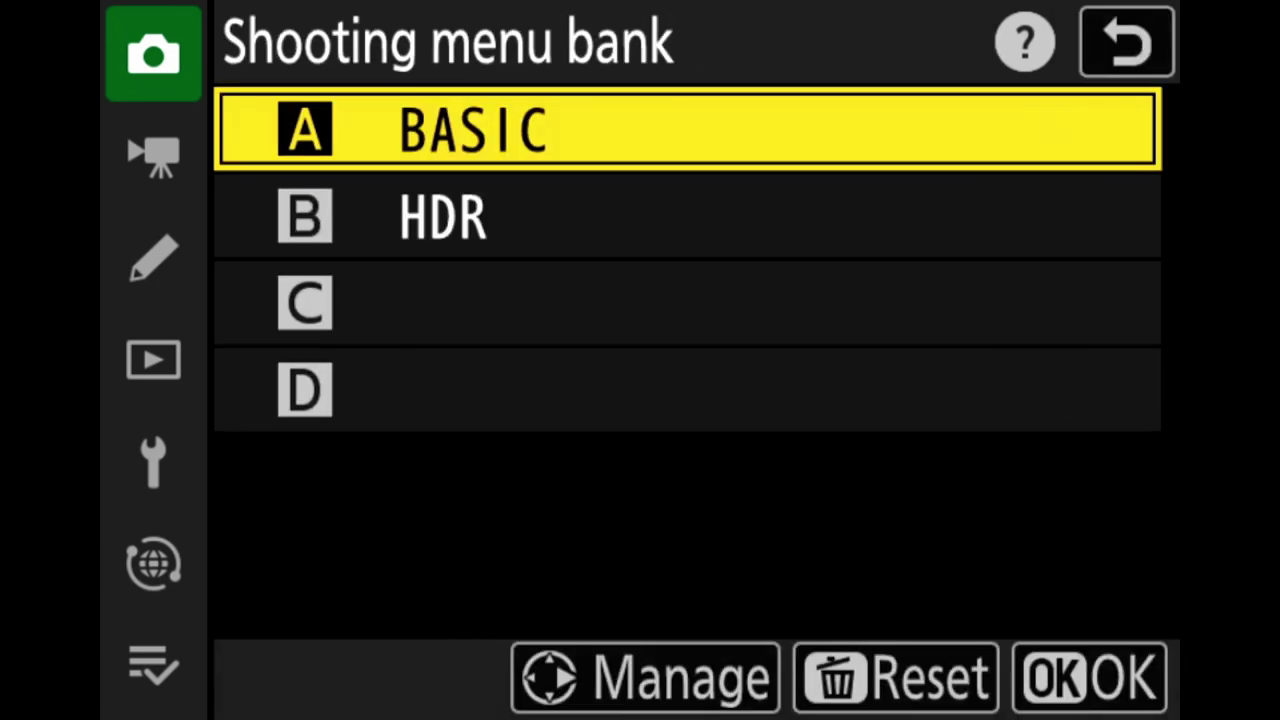
pyautogui.press('Down')
pyautogui.press('Down')
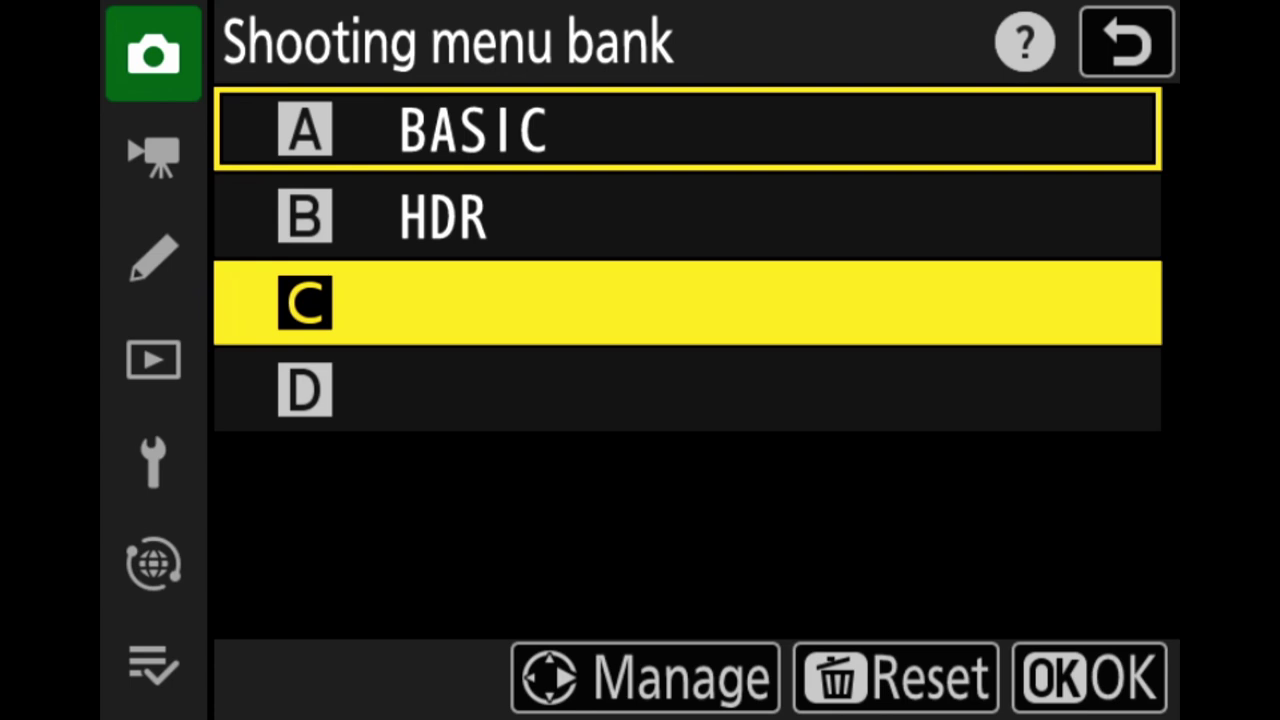
pyautogui.press('Return')
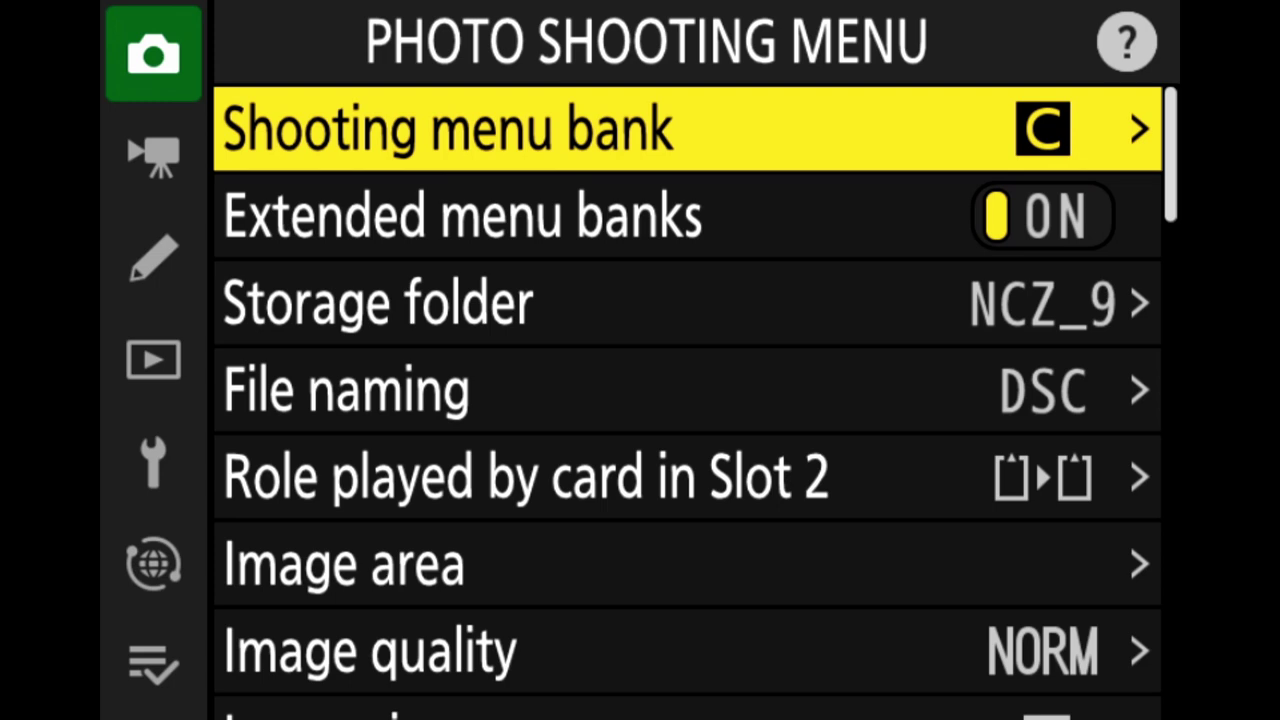
# - Start renaming bank C via Manage > Rename, then cancel, leaving it unnamed
pyautogui.press('Right')
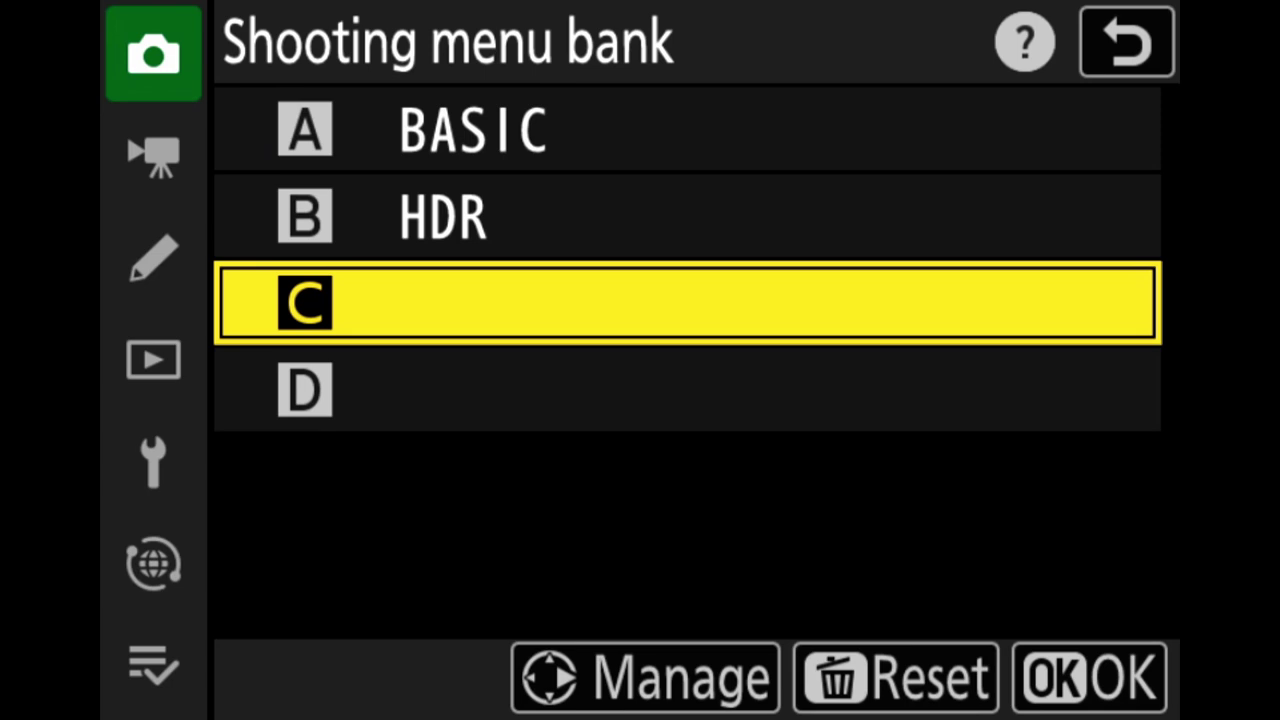
pyautogui.press('Right')
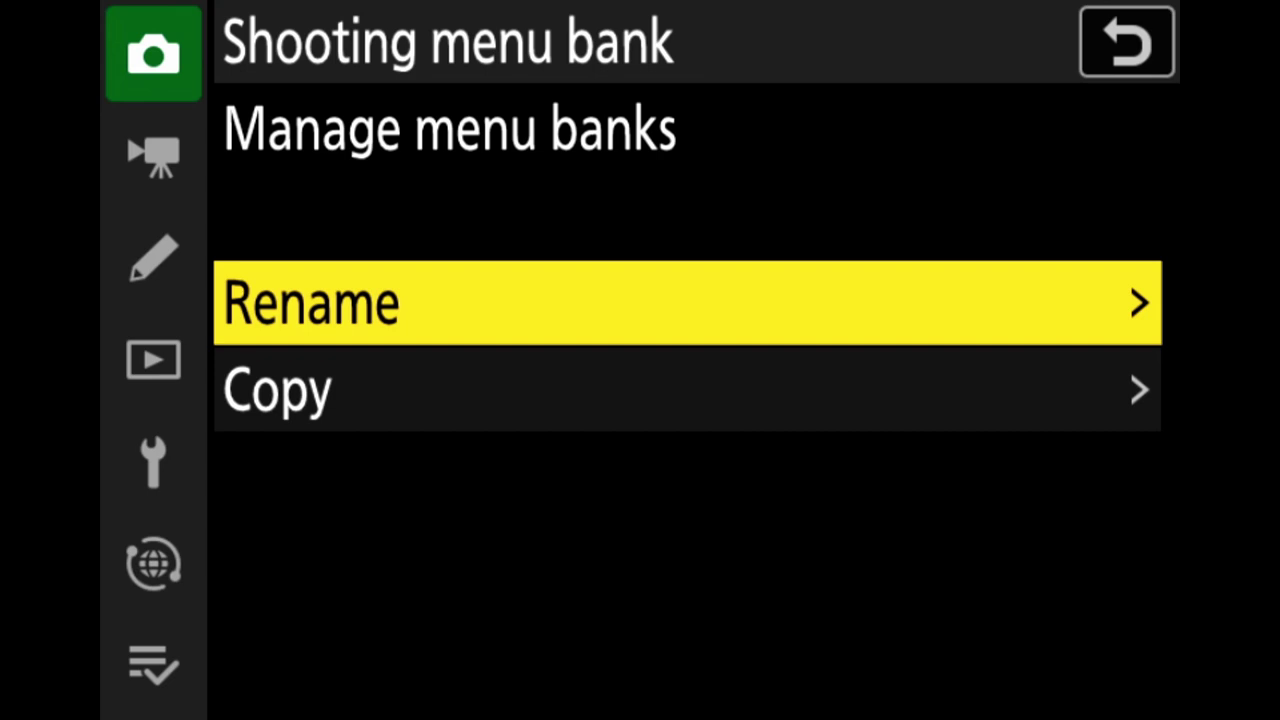
pyautogui.press('Right')
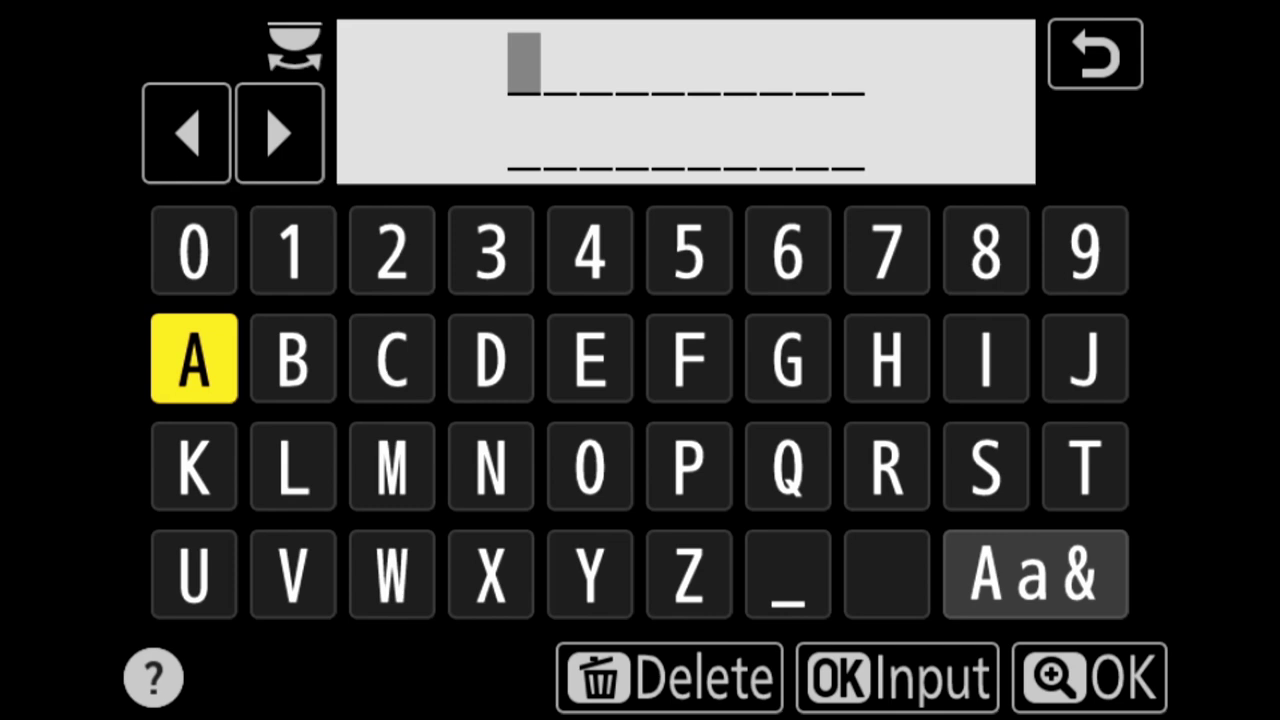
pyautogui.press('Escape')
pyautogui.press('Escape')
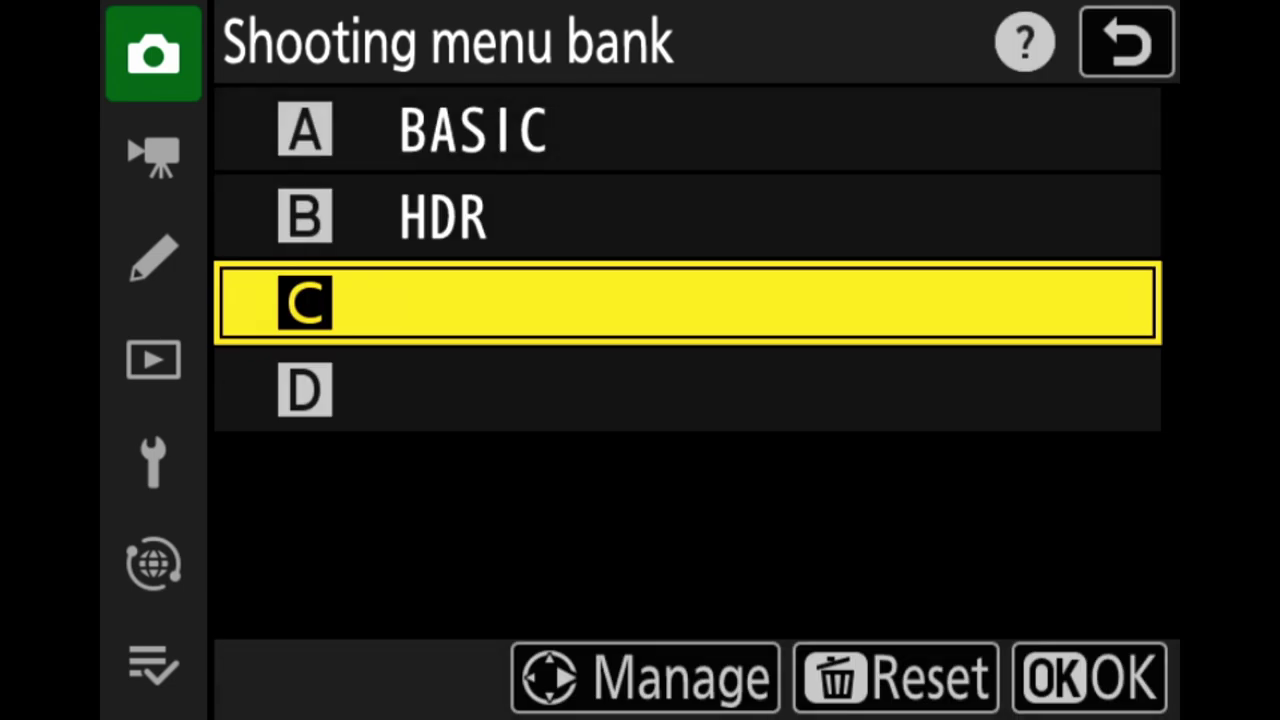
# - Make bank A BASIC the active shooting menu bank again
pyautogui.press('Up')
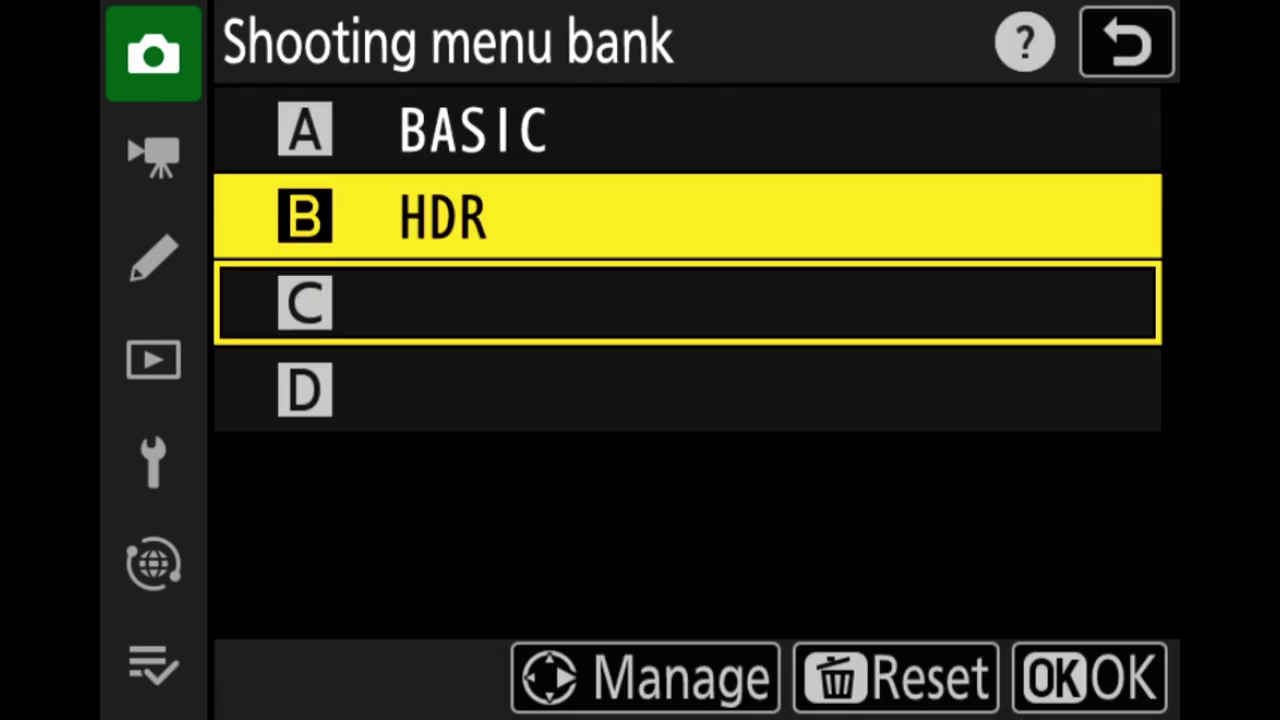
pyautogui.press('Up')
pyautogui.press('Return')
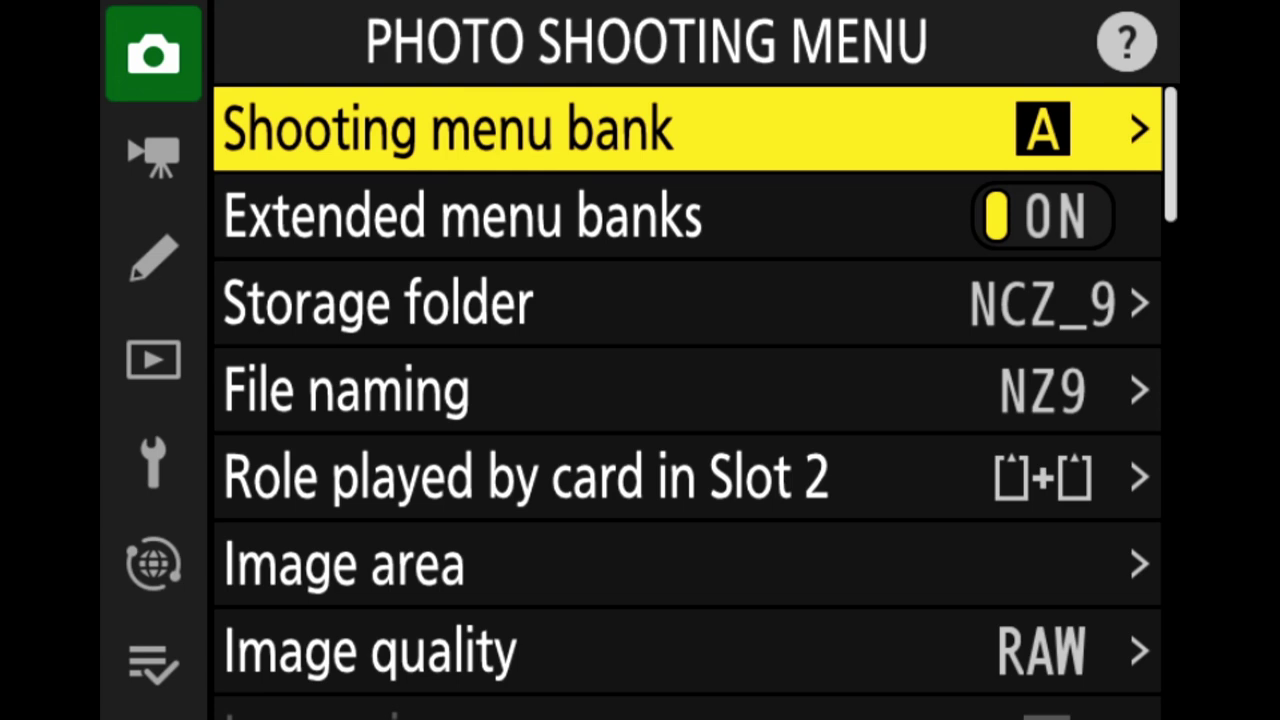
# - In the live-view i menu, review focus peaking, white balance, monitor brightness, Silent mode and flash mode
pyautogui.press('Escape')
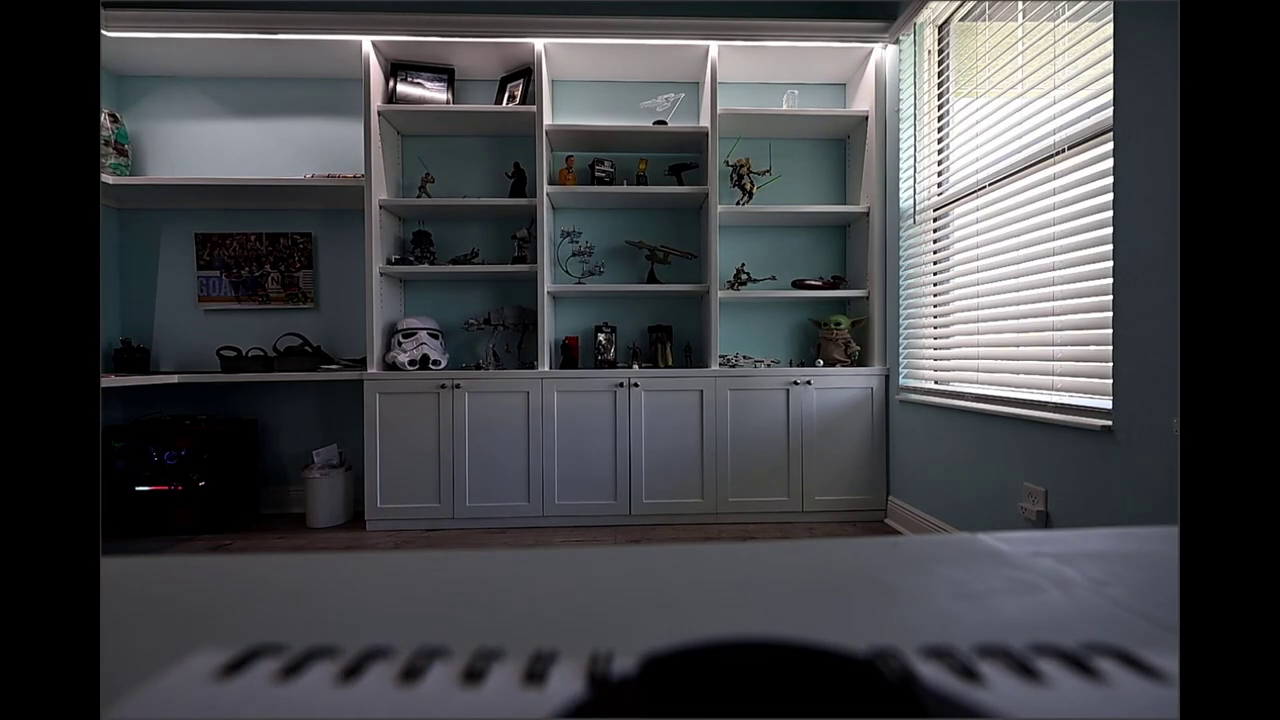
pyautogui.press('i')
pyautogui.press('Up')
pyautogui.press('Down')
pyautogui.press('Right')
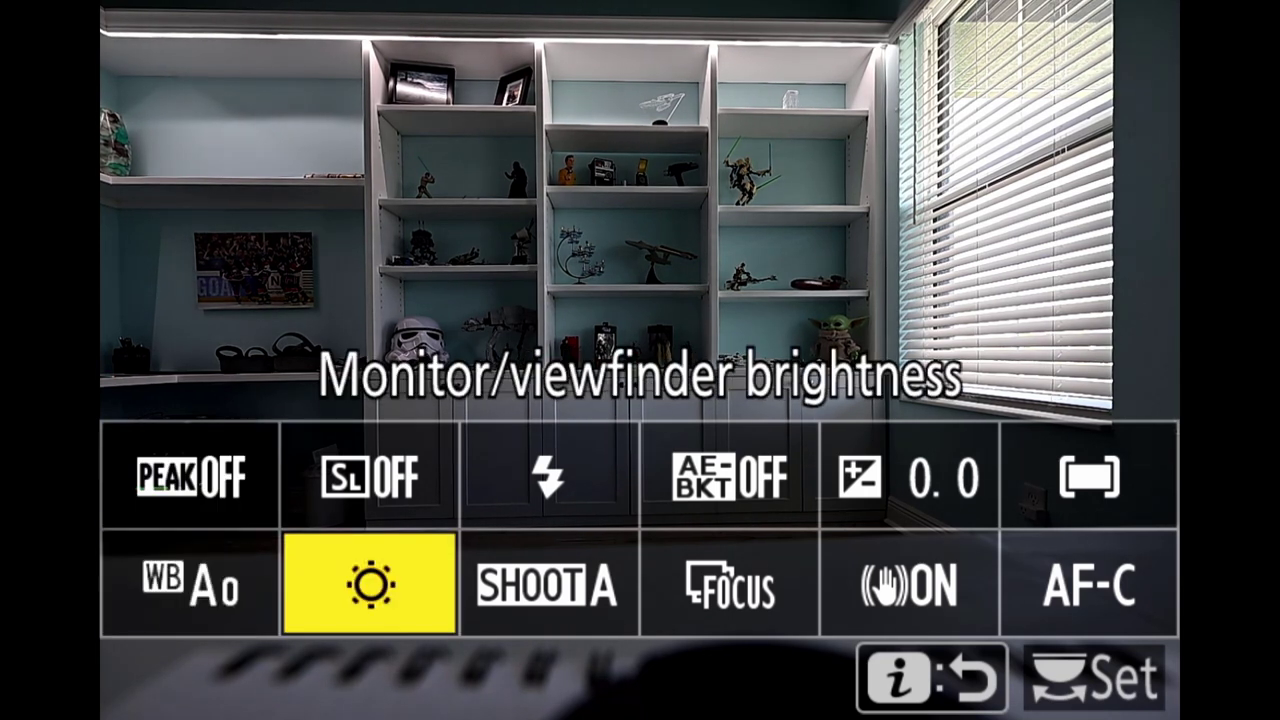
pyautogui.press('Up')
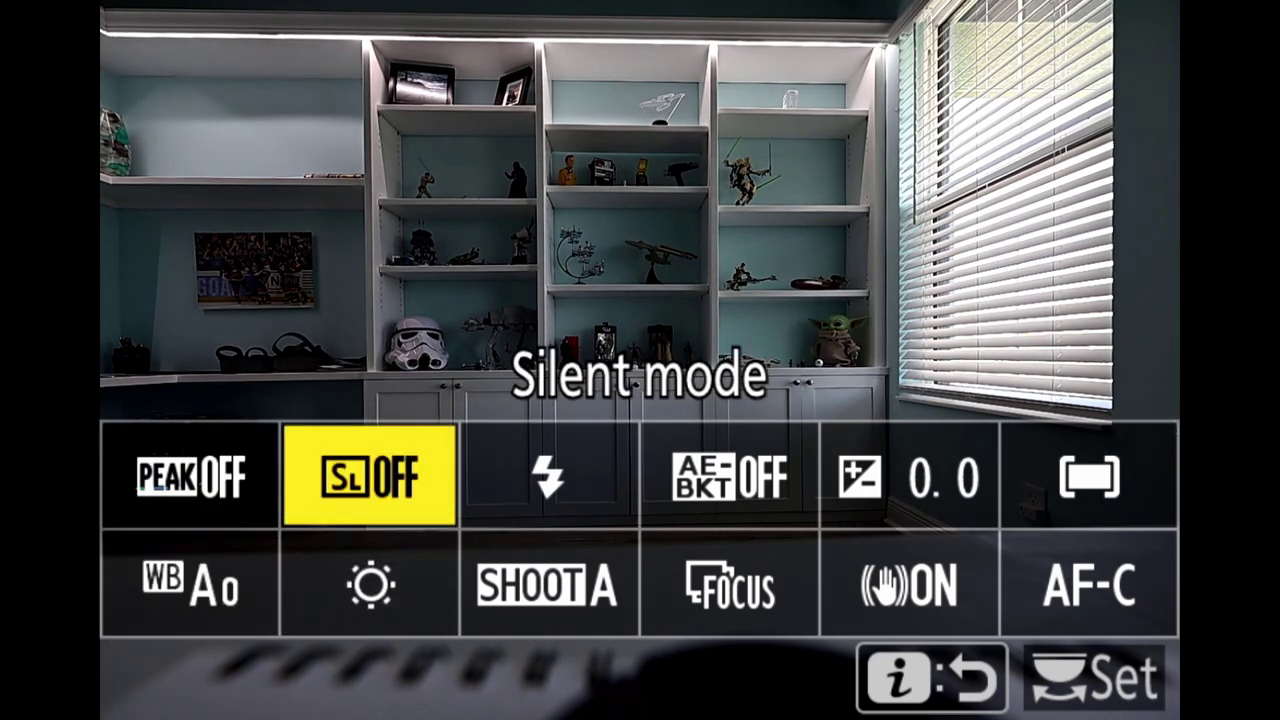
pyautogui.press('Right')
pyautogui.press('Down')
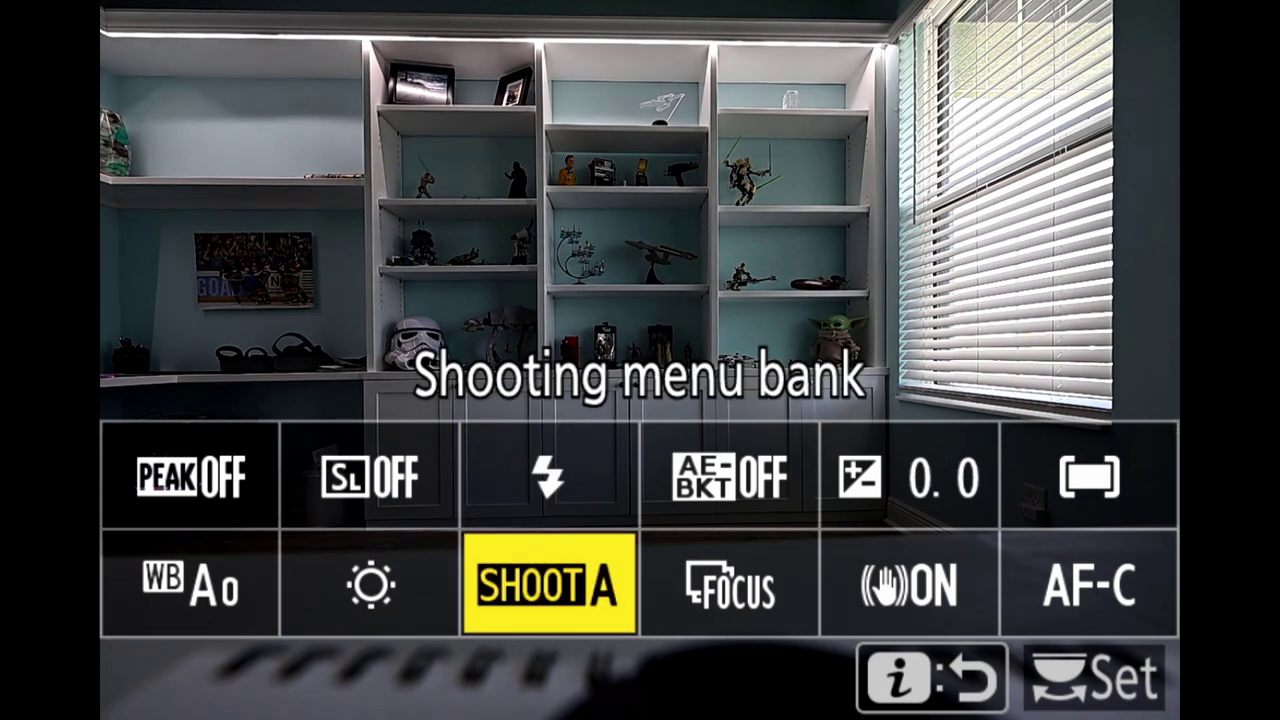
# - Continue reviewing focus shift, Auto bracketing, AF-area mode and Focus mode in the i menu
pyautogui.press('Right')
pyautogui.press('Up')
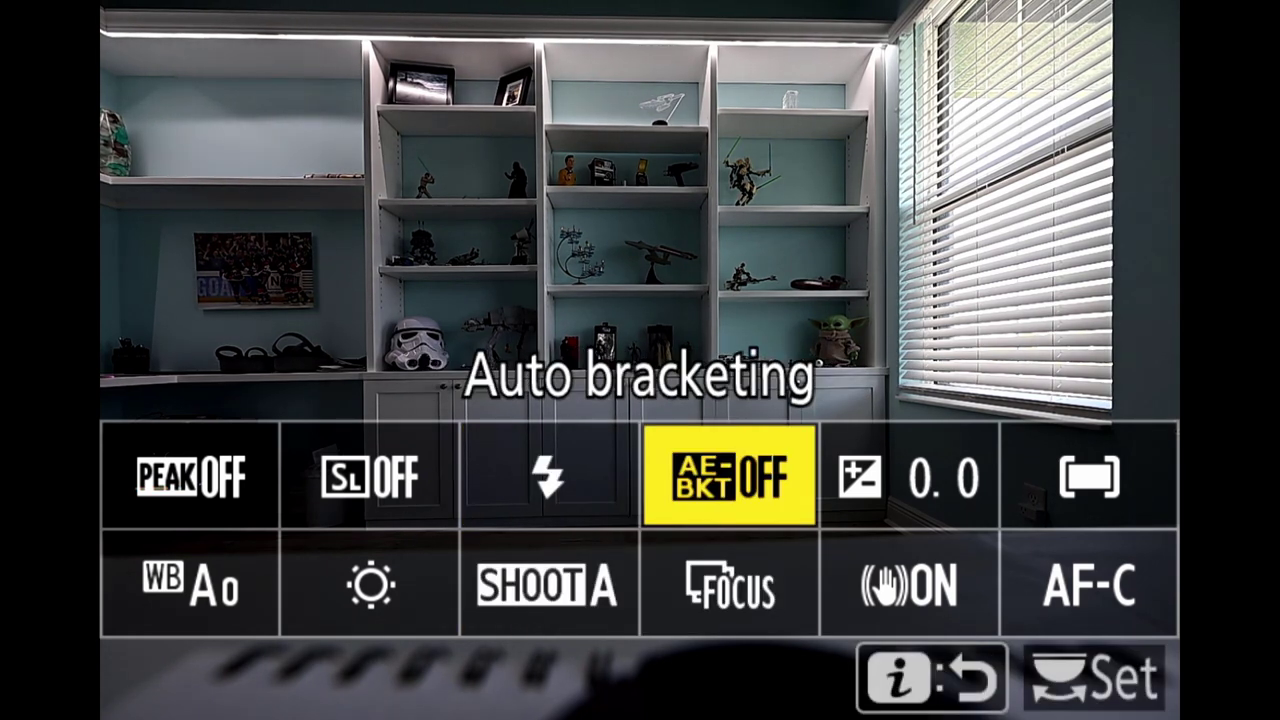
pyautogui.press('Right')
pyautogui.press('Right')
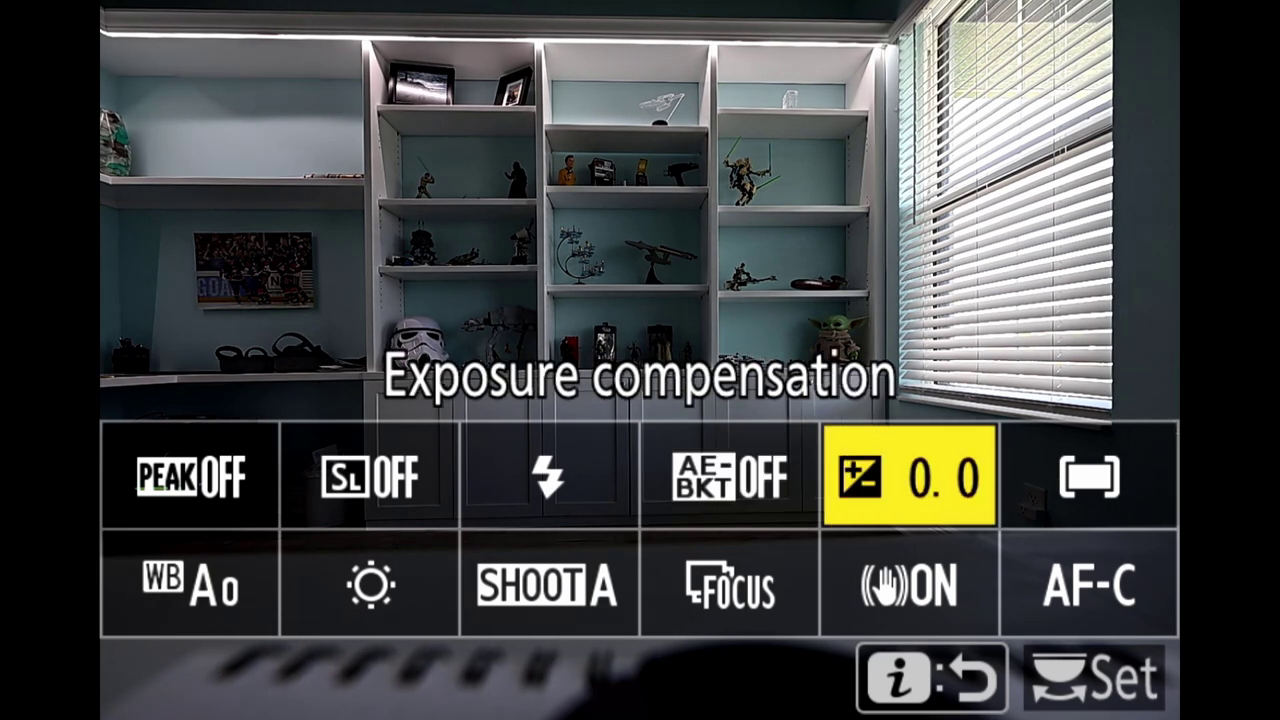
pyautogui.press('Down')
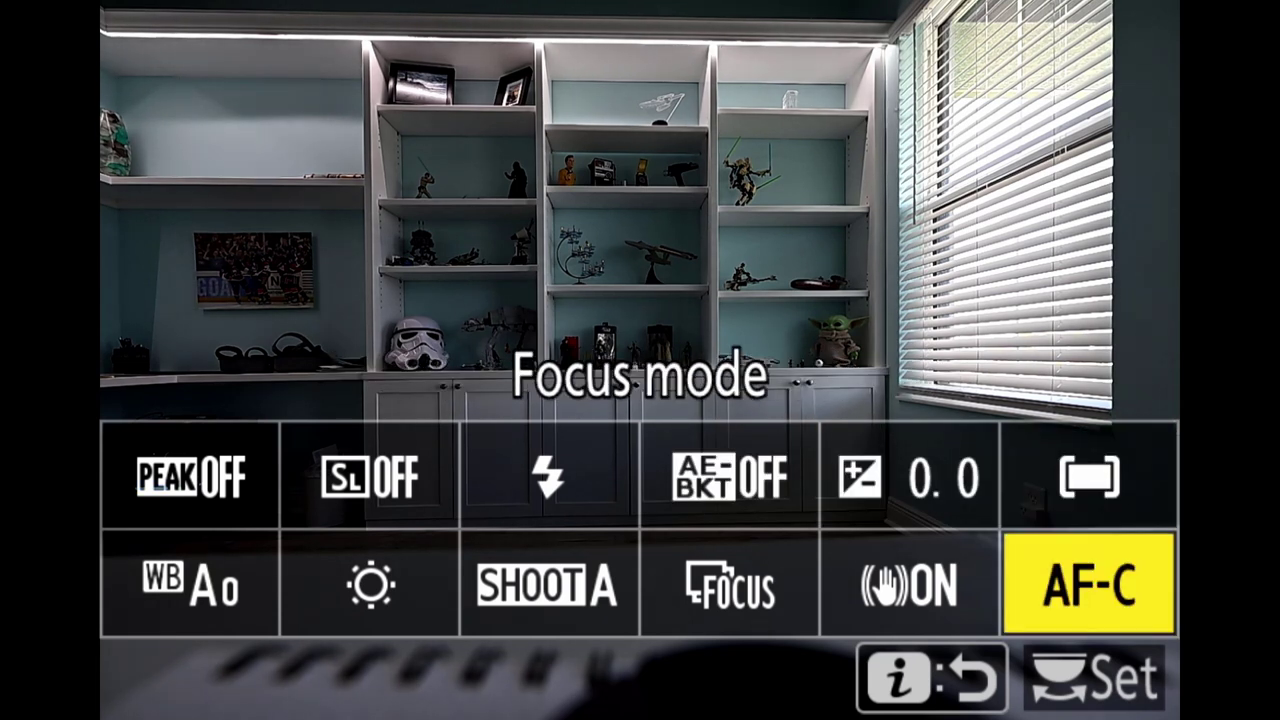
pyautogui.press('Up')
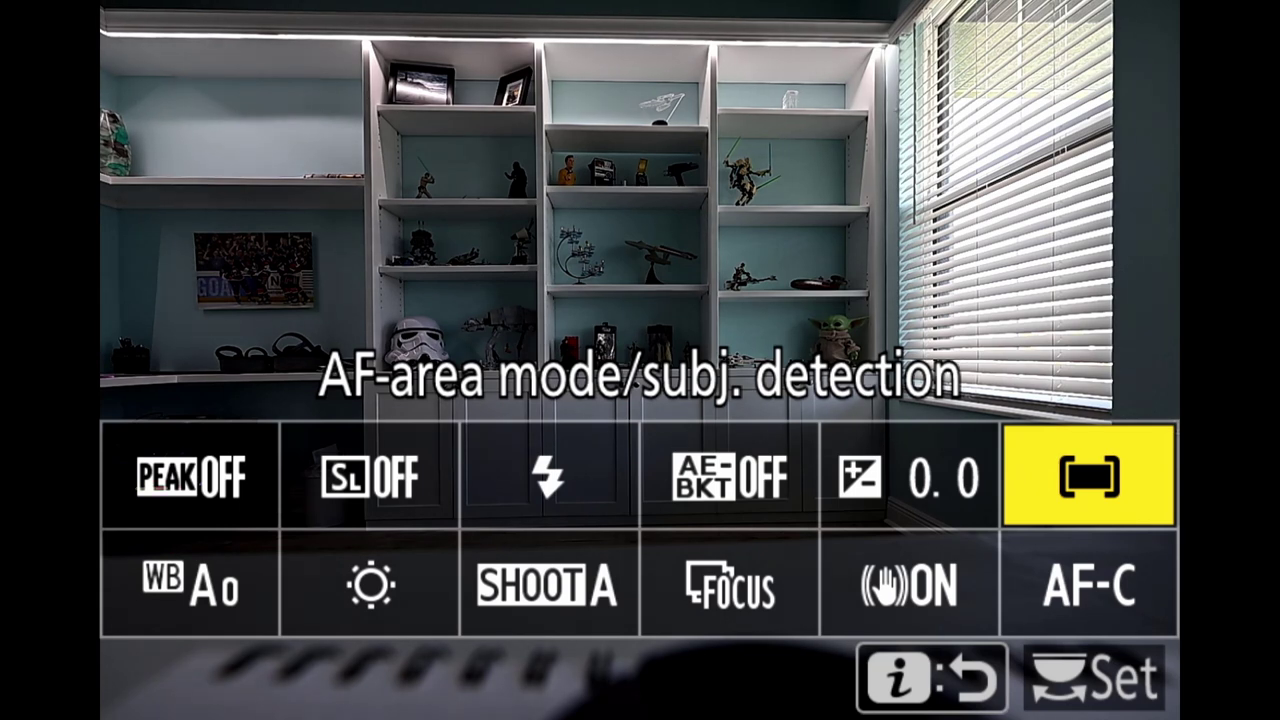
# - Select shooting menu bank B HDR from the photo shooting menu and return to live view
pyautogui.press('Escape')
pyautogui.press('Right')
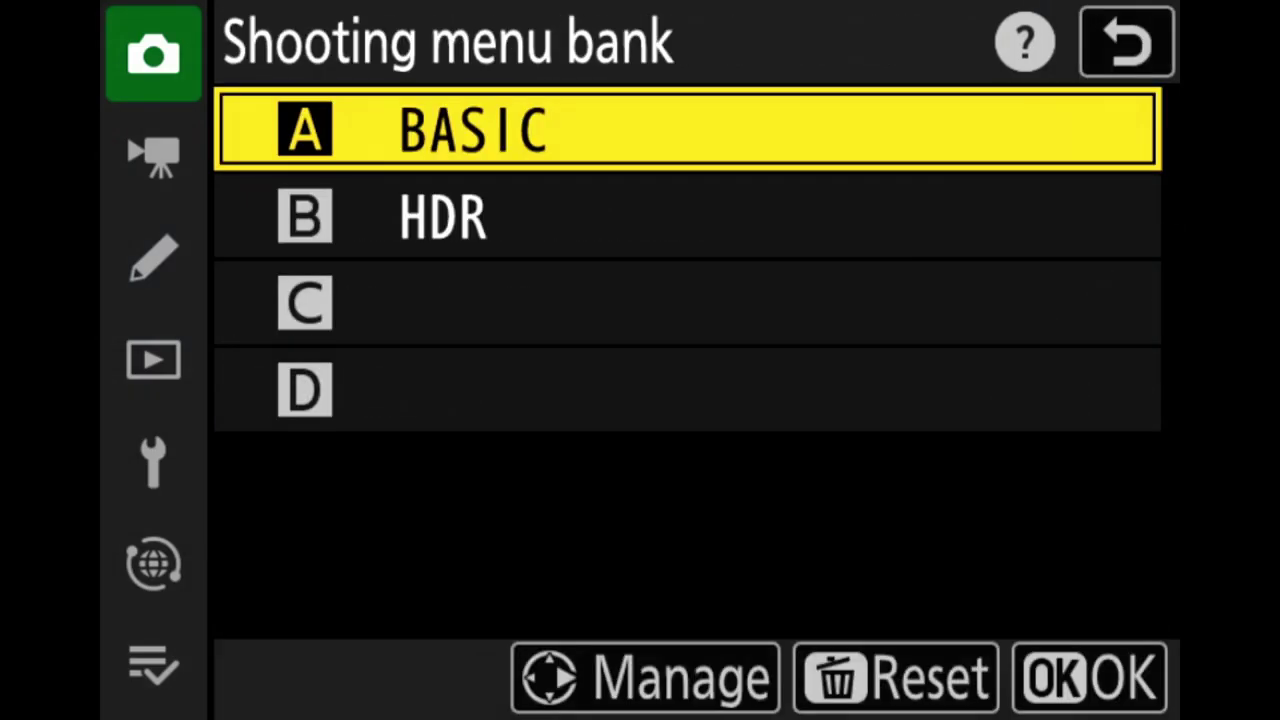
pyautogui.press('Down')
pyautogui.press('Return')
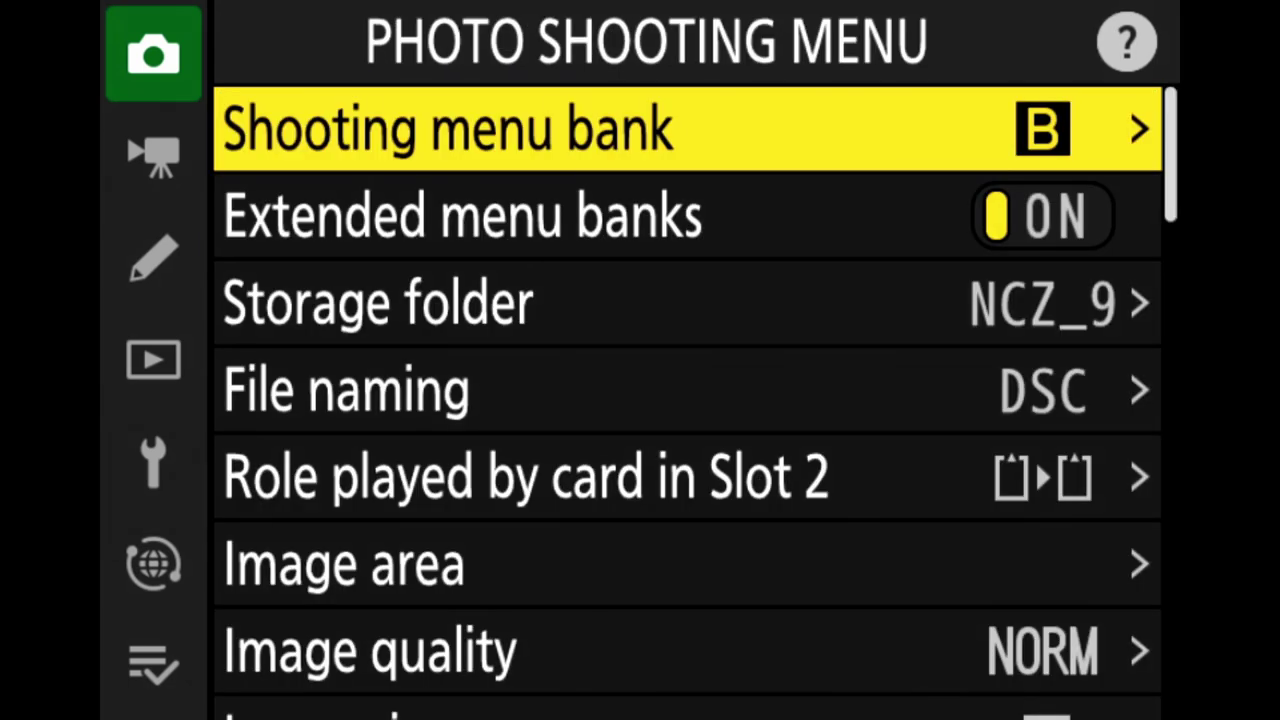
pyautogui.press('Escape')
# - Check bank B's Auto bracketing, AF-area mode, Focus mode and Vibration reduction in the i menu
pyautogui.press('i')
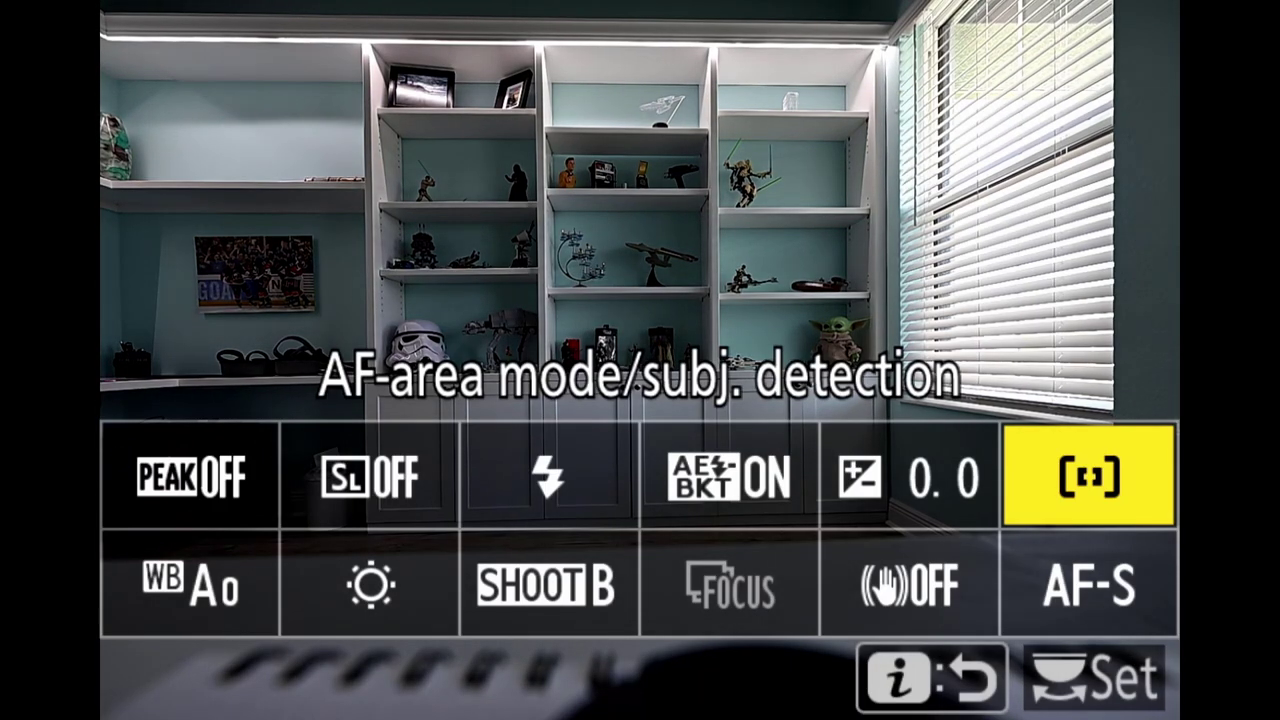
pyautogui.press('Left')
pyautogui.press('Left')
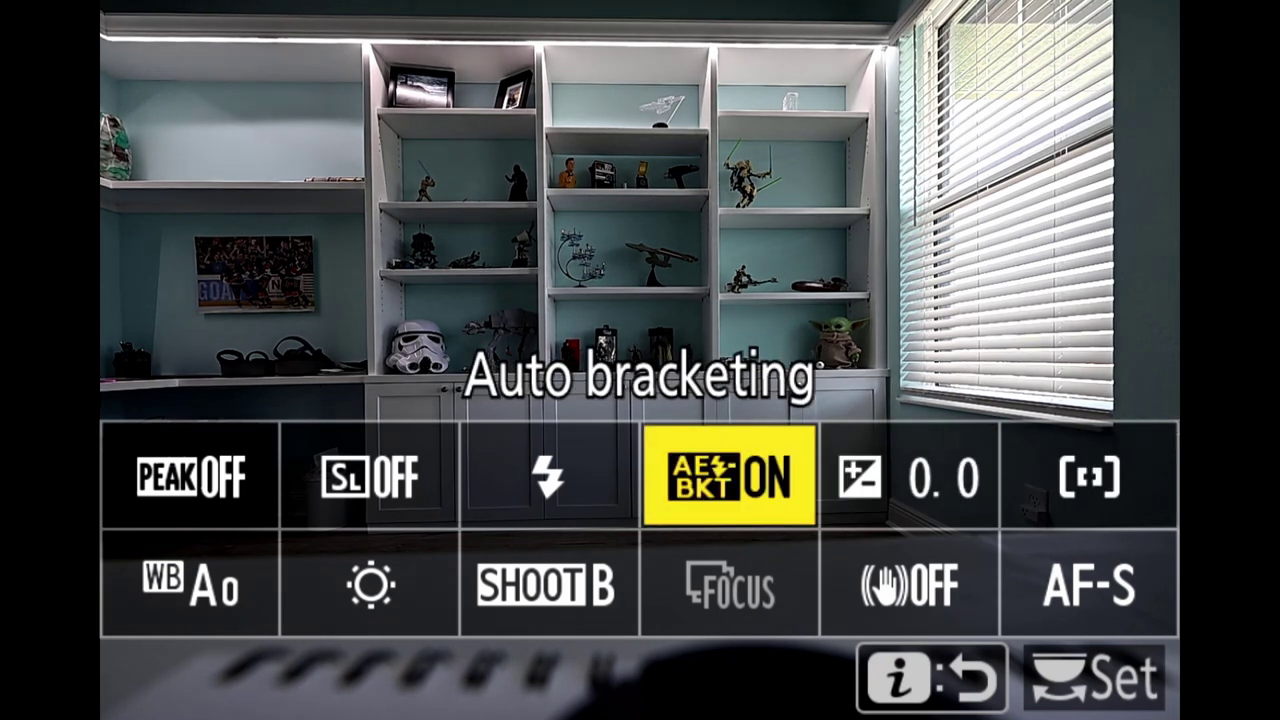
pyautogui.press('Right')
pyautogui.press('Right')
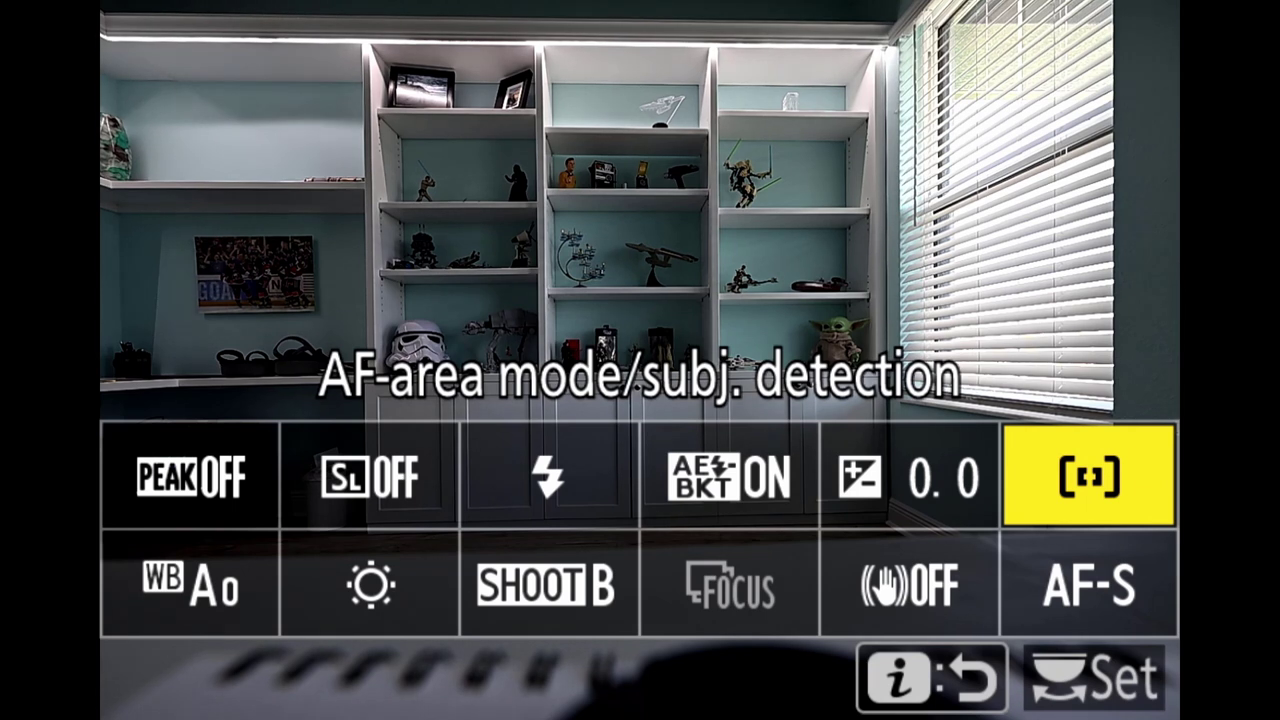
pyautogui.press('Down')
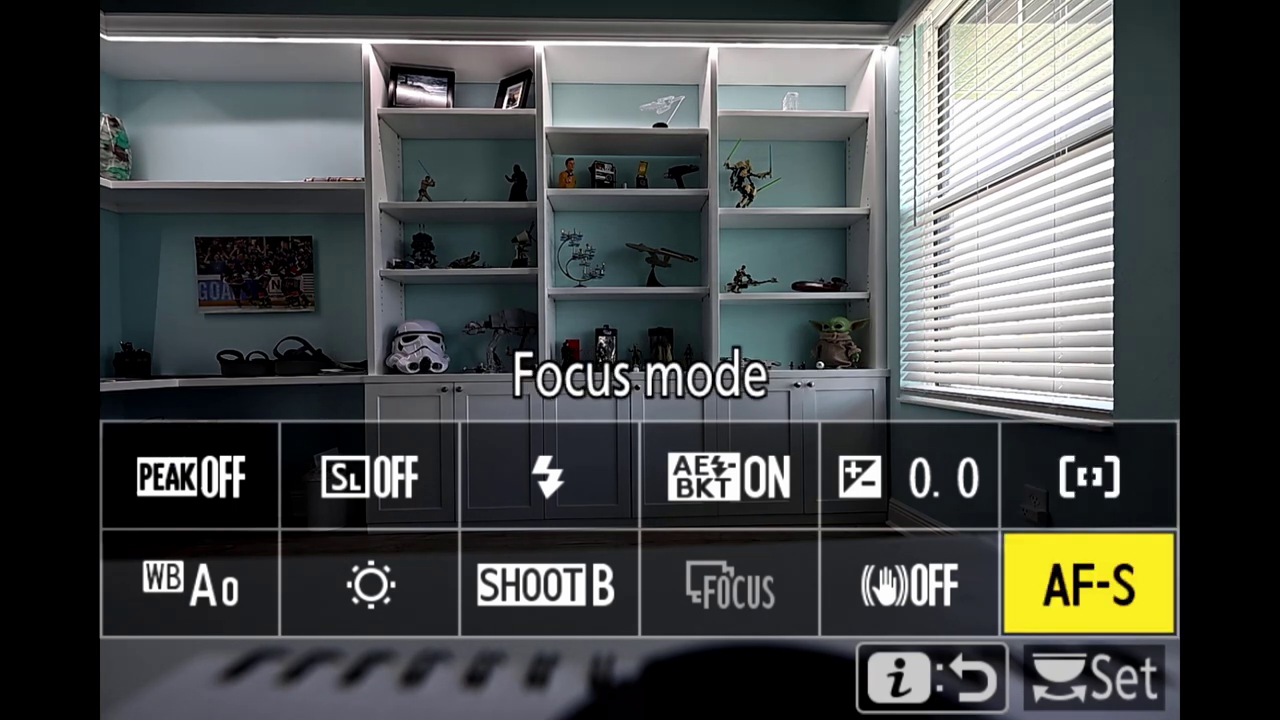
pyautogui.press('Left')
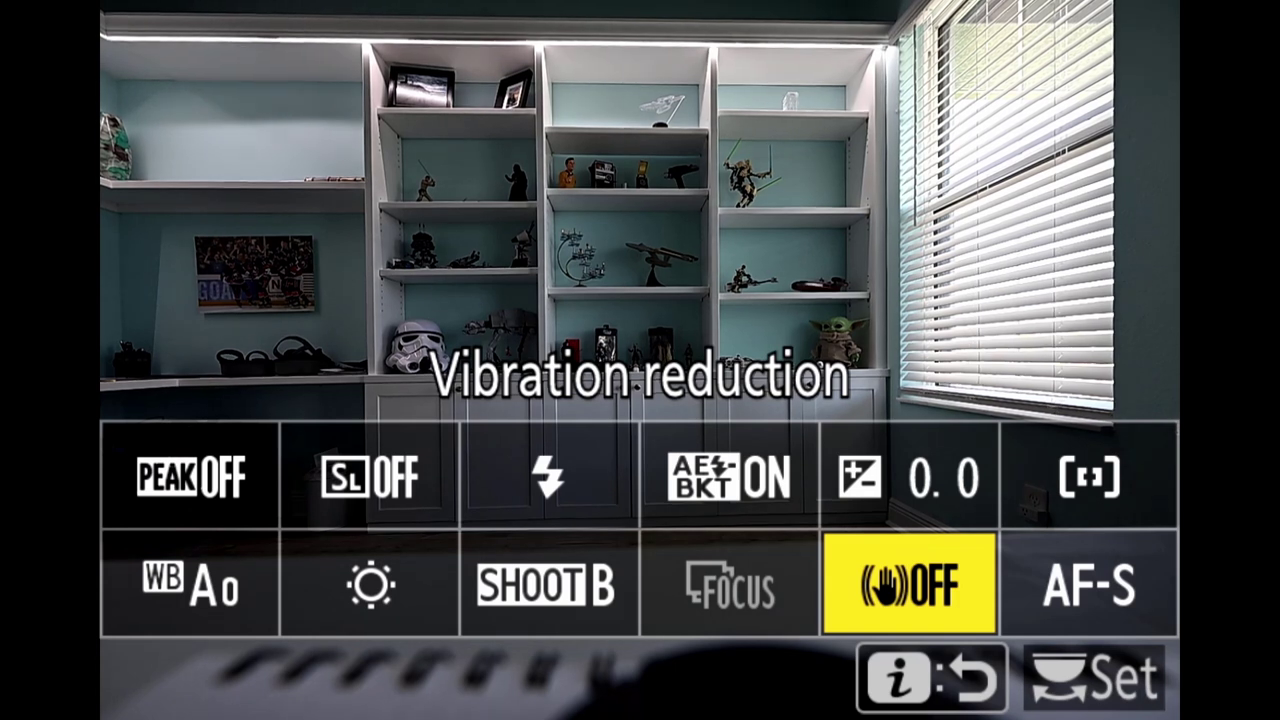
pyautogui.press('Left')
pyautogui.press('Left')
# - Choose SHOOT A (BASIC) as the shooting menu bank from the i menu
pyautogui.press('Return')
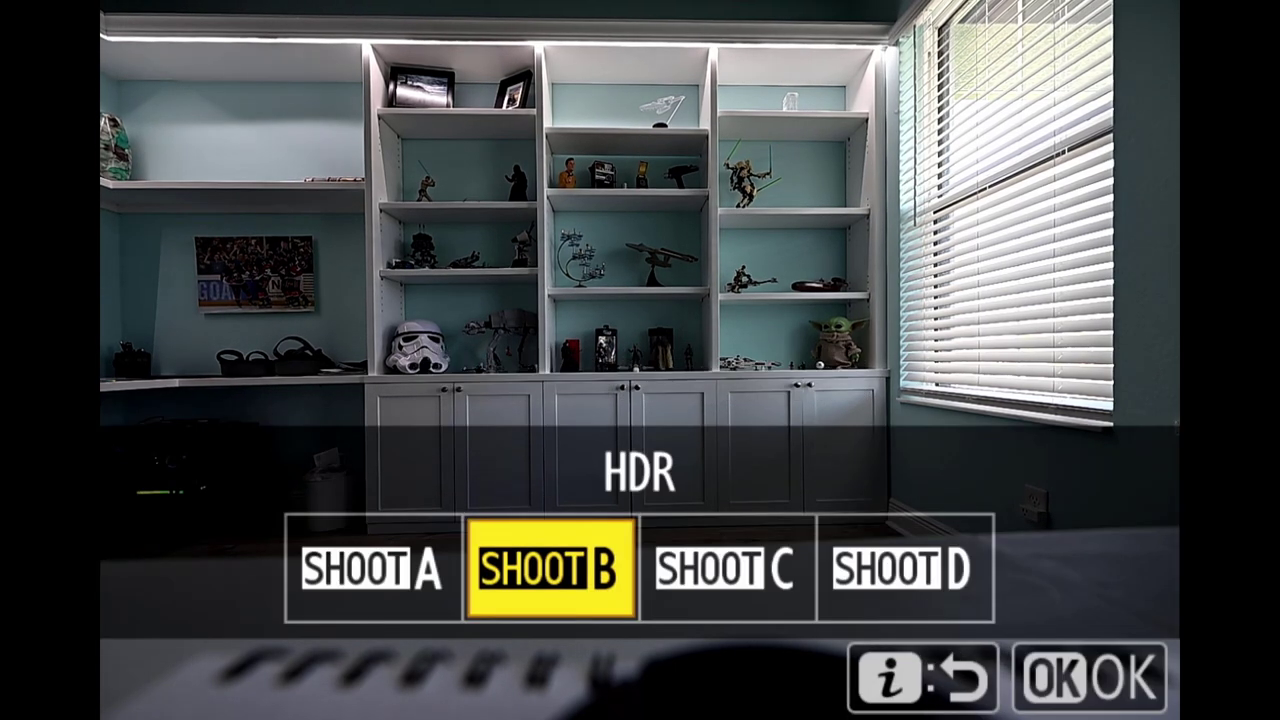
pyautogui.press('Left')
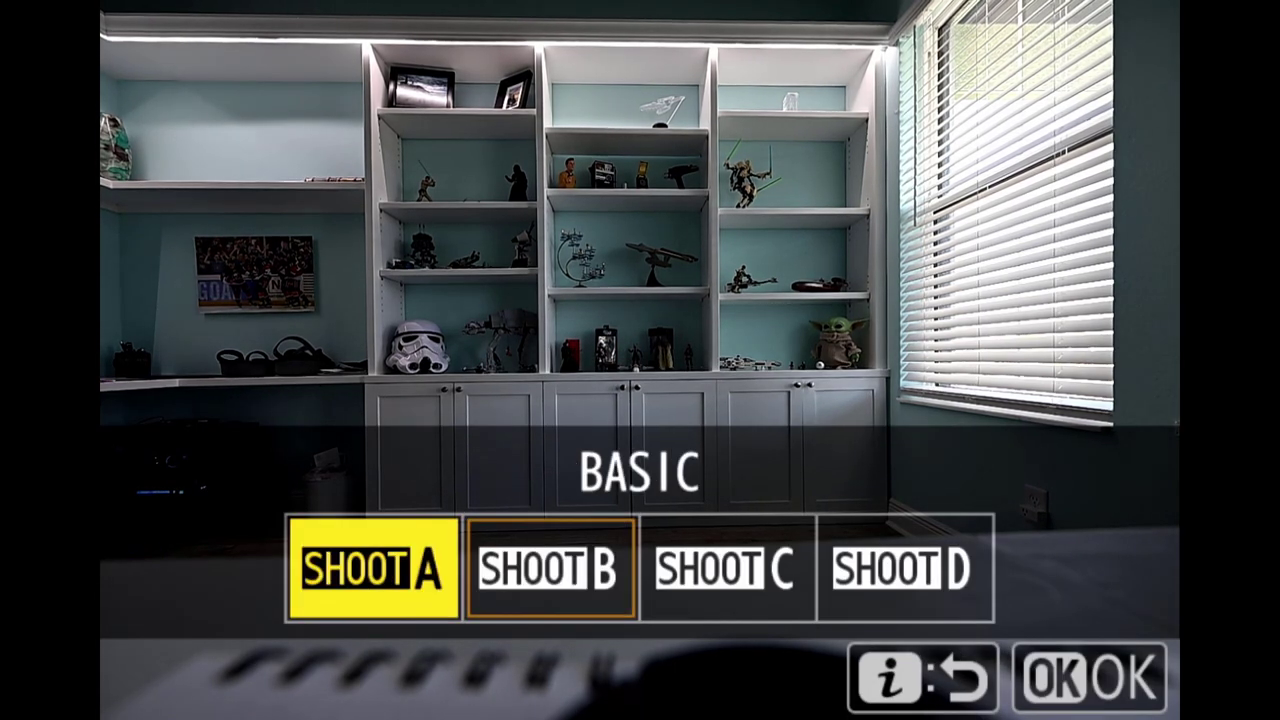
pyautogui.press('Return')
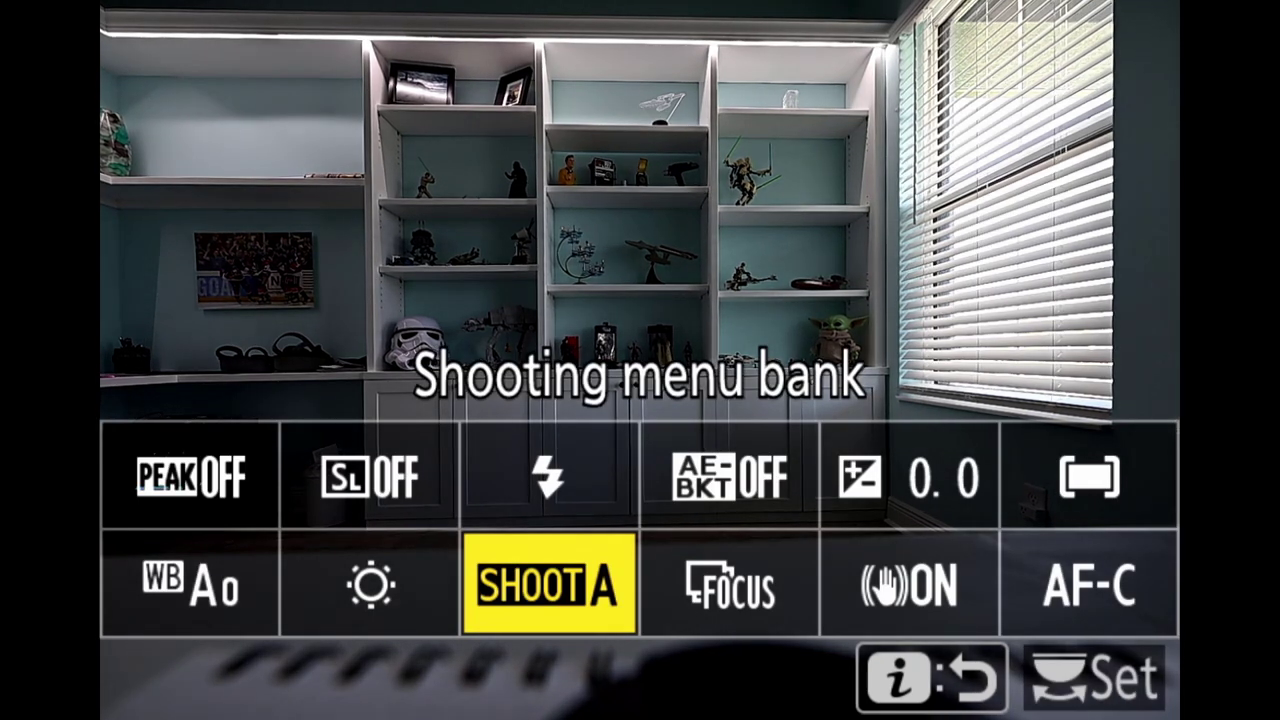
# - Check bank A's vibration reduction ON, focus mode AF-C and AF-area mode
pyautogui.press('Right')
pyautogui.press('Right')
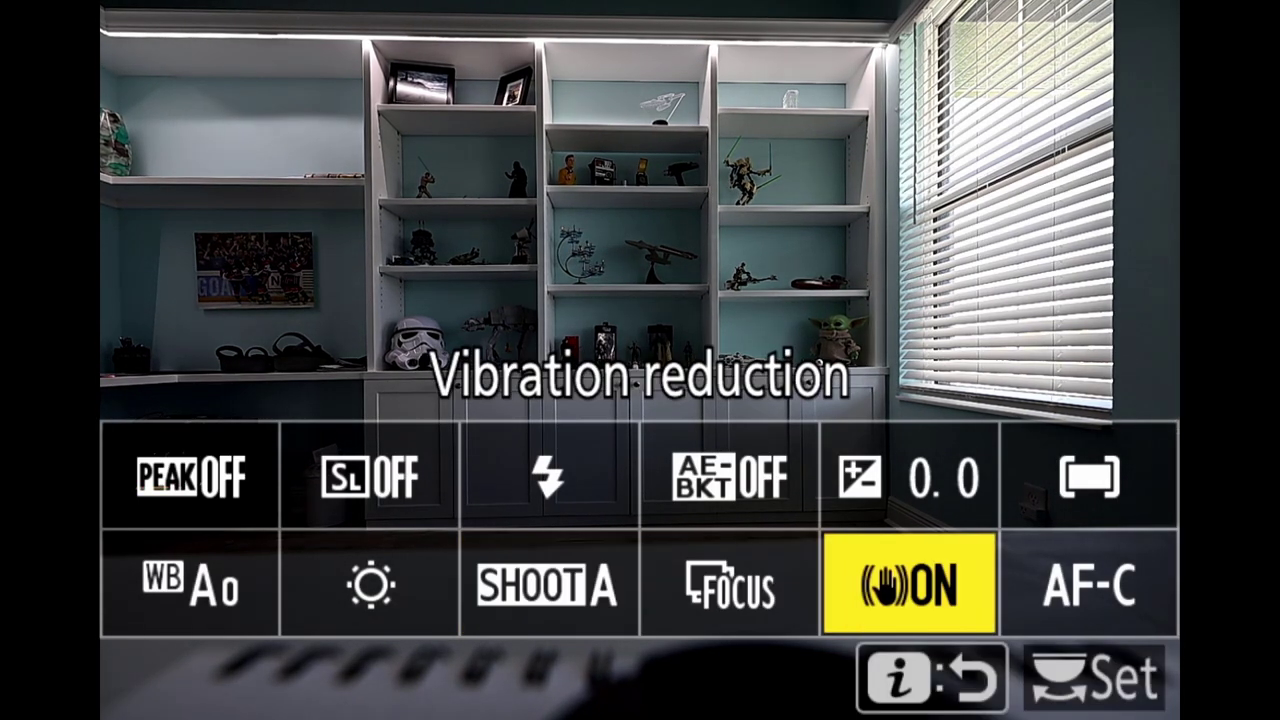
pyautogui.press('Right')
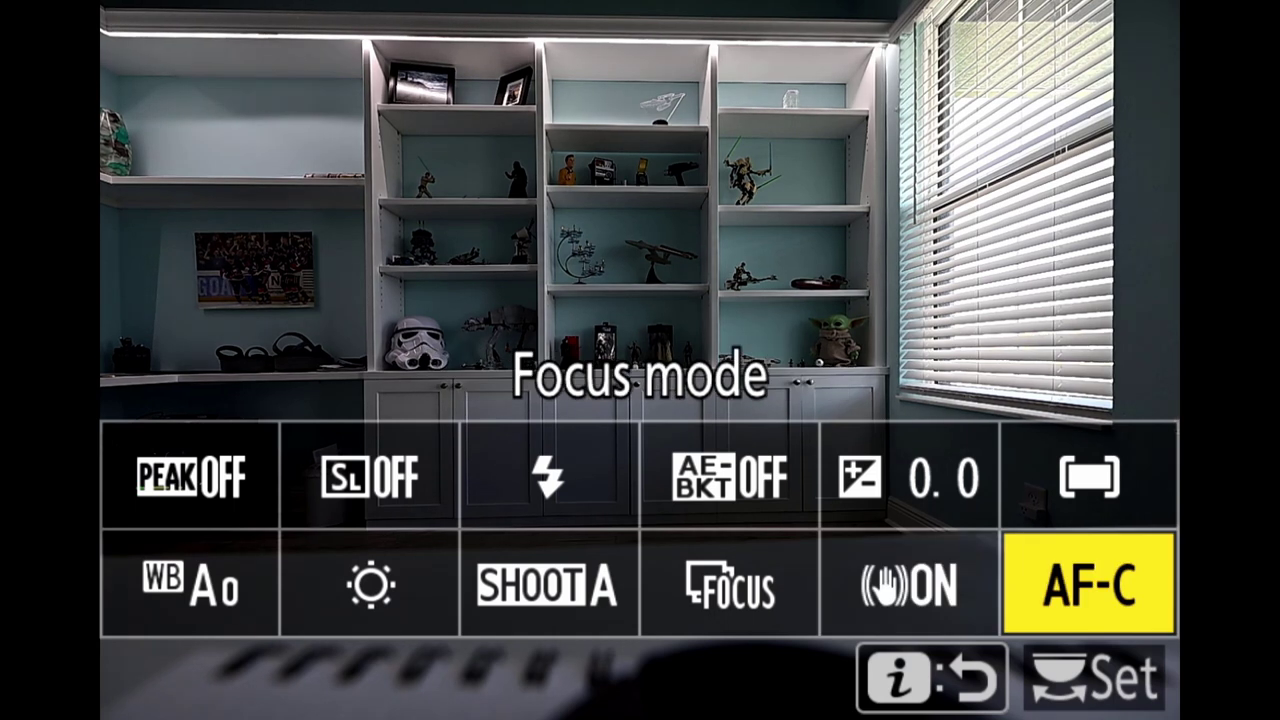
pyautogui.press('Left')
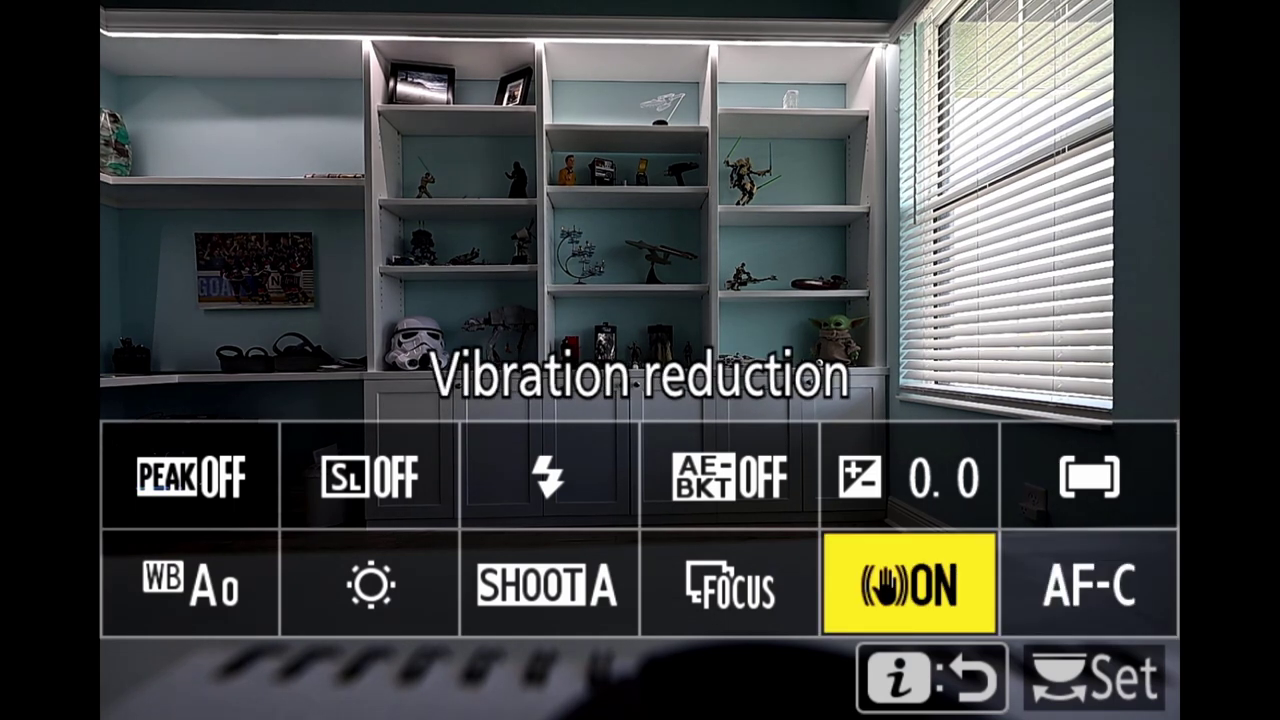
pyautogui.press('Right')
pyautogui.press('Up')
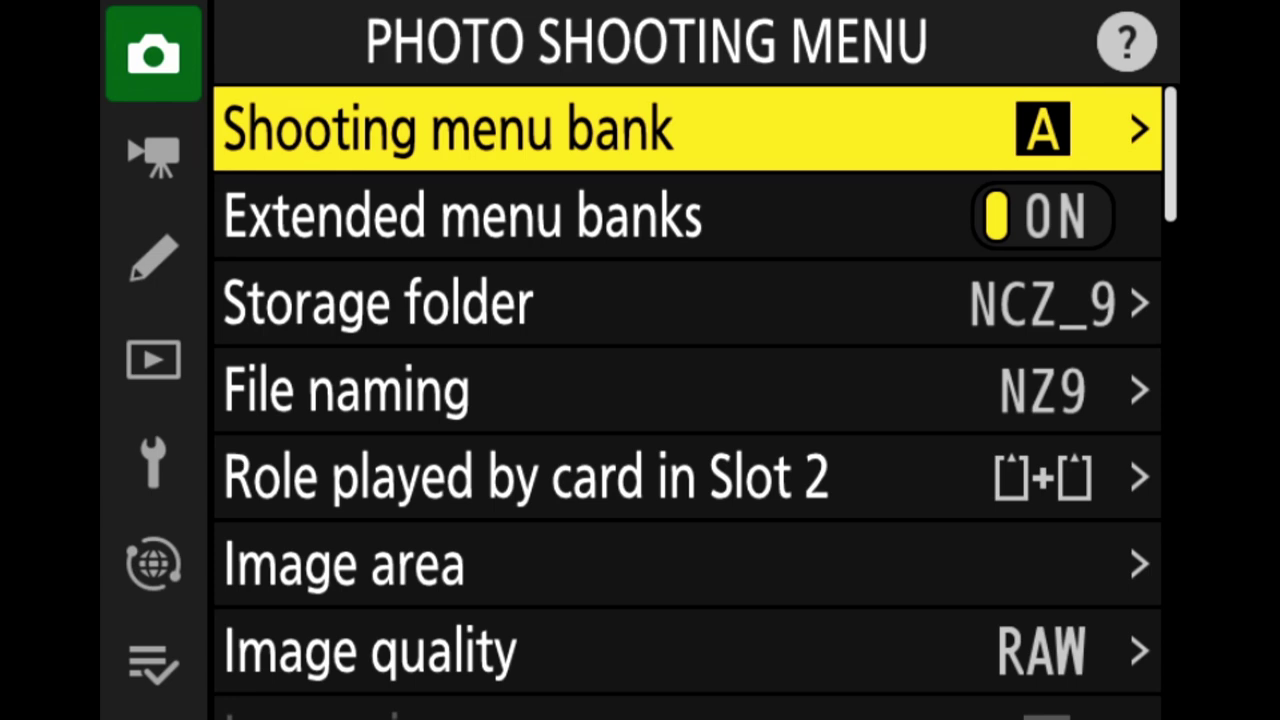
# - Check bank A's ISO sensitivity settings in My Menu: ISO 64 with Auto ISO on
pyautogui.press('Left')
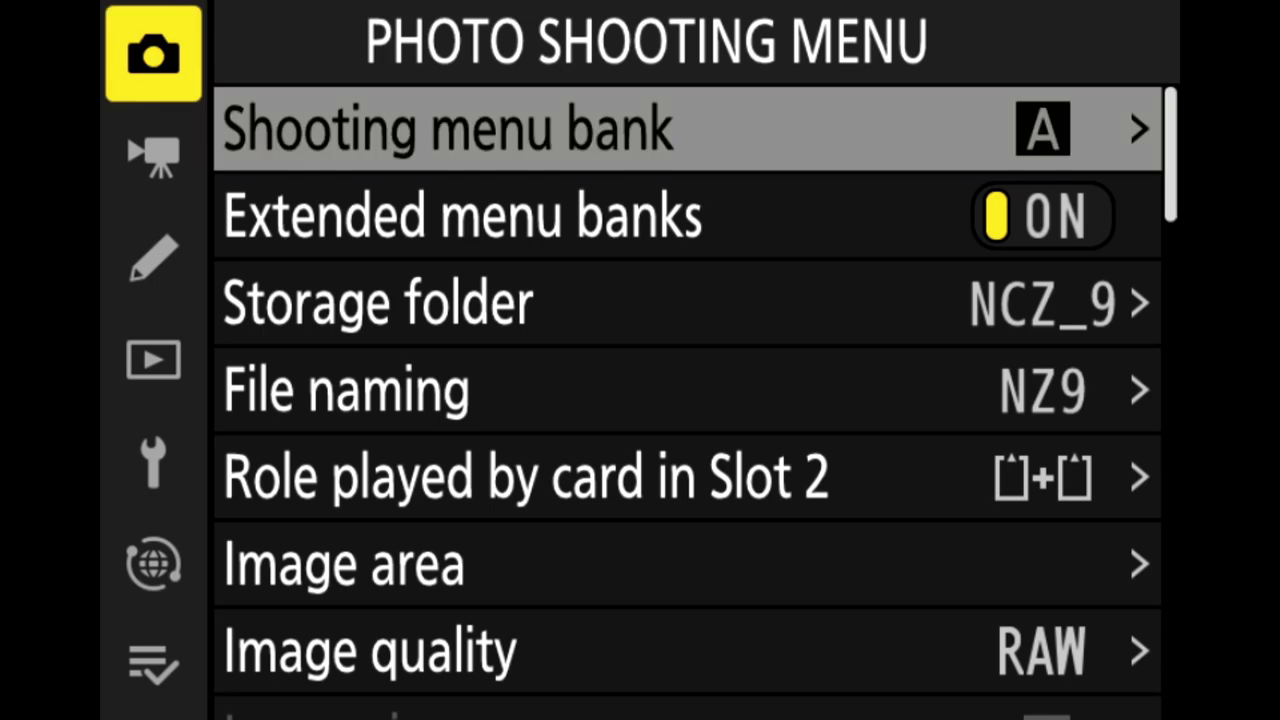
pyautogui.press('Down')
pyautogui.press('Down')
pyautogui.press('Down')
pyautogui.press('Down')
pyautogui.press('Down')
pyautogui.press('Down')
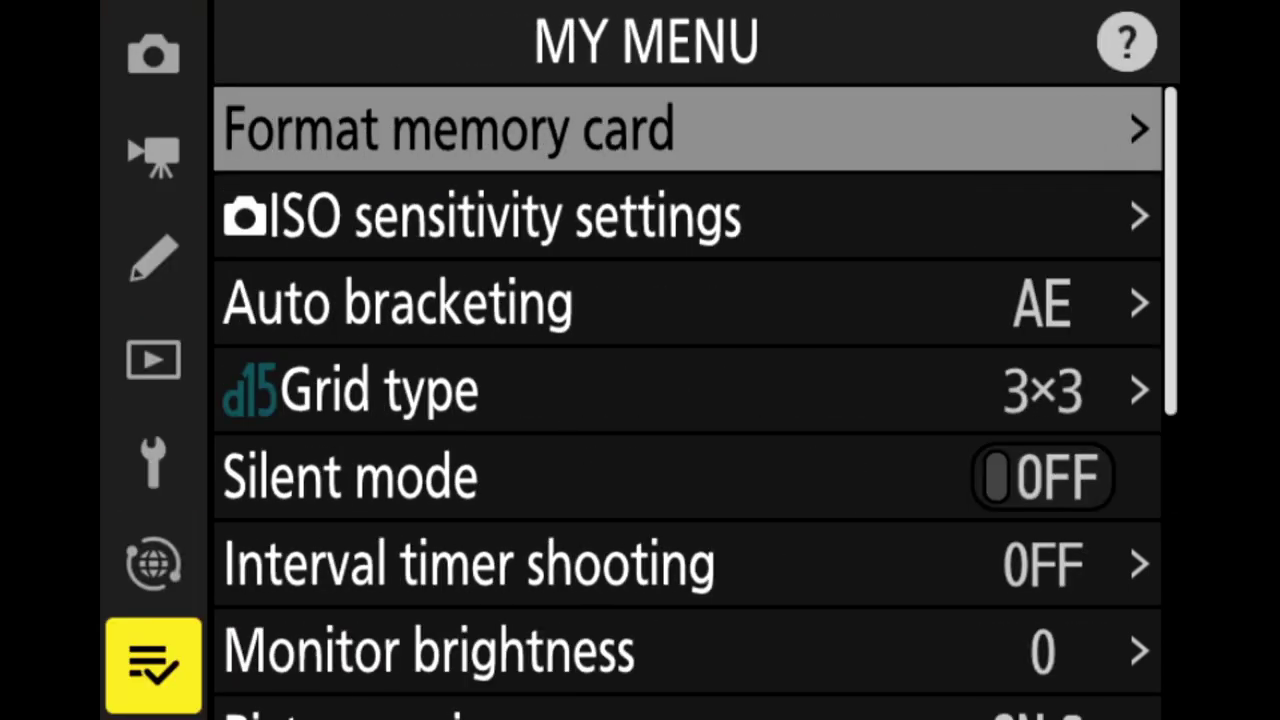
pyautogui.press('Right')
pyautogui.press('Down')
pyautogui.press('Right')
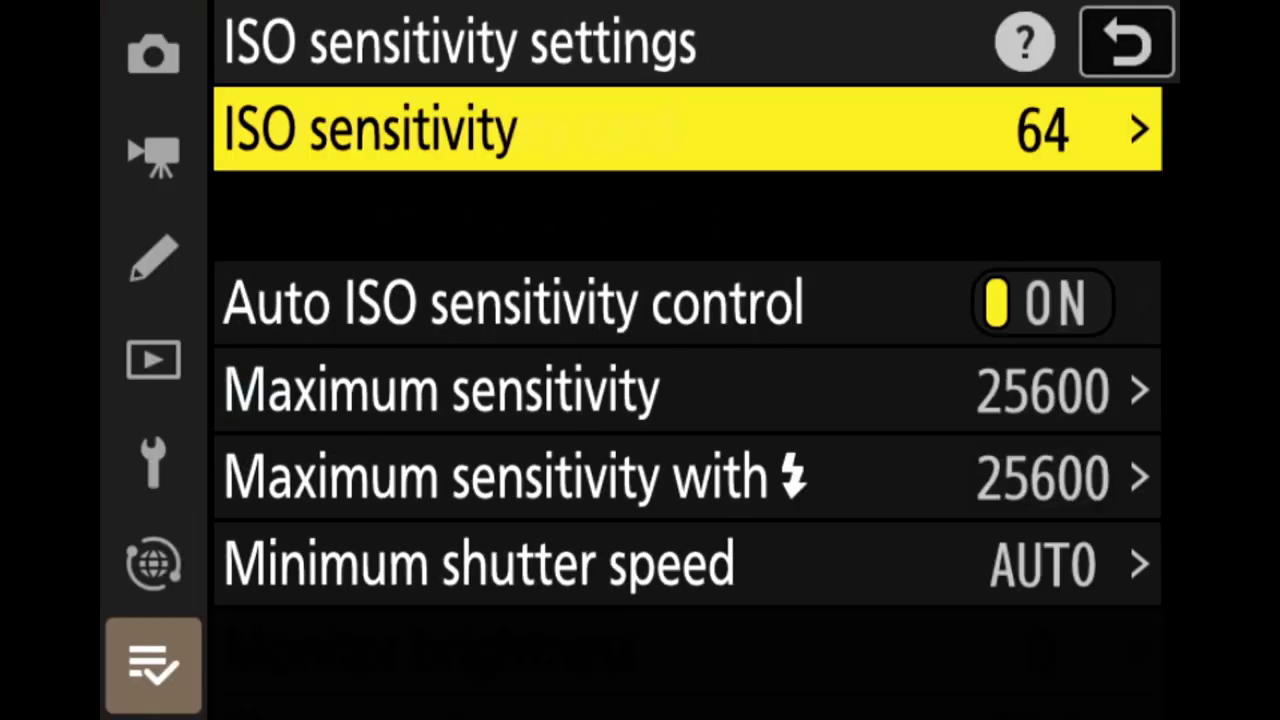
pyautogui.press('Down')
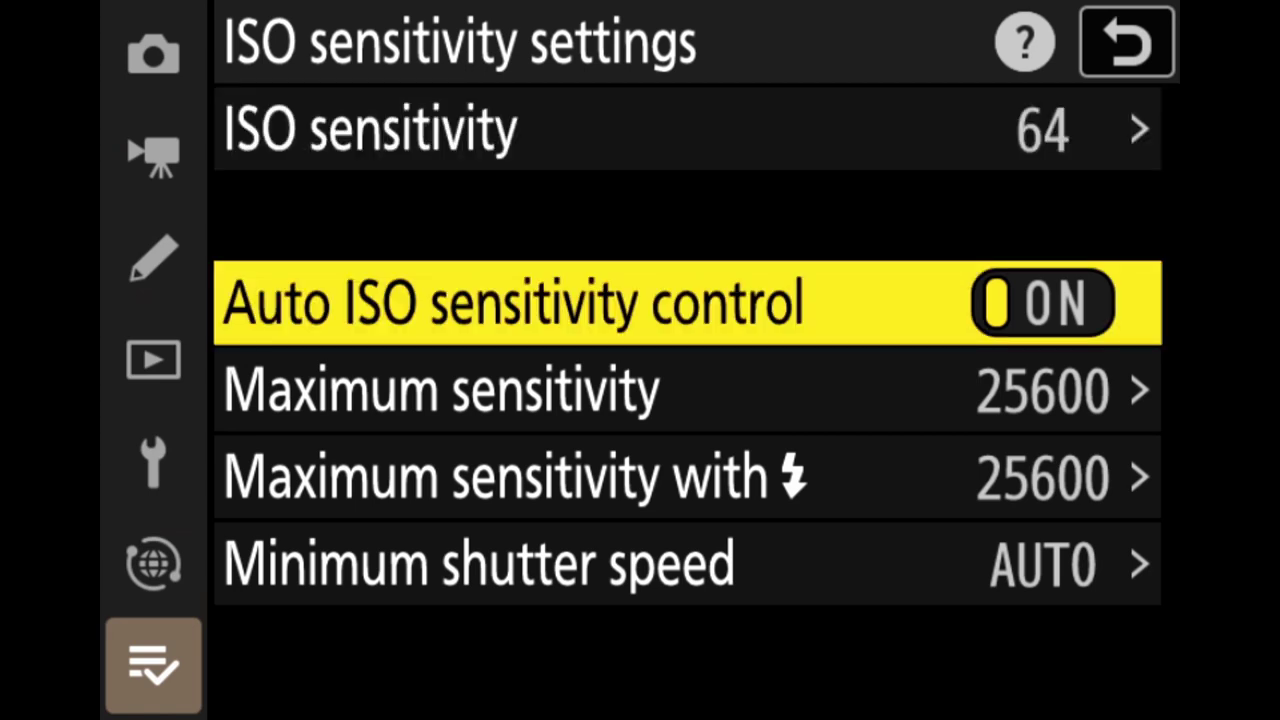
pyautogui.press('Left')
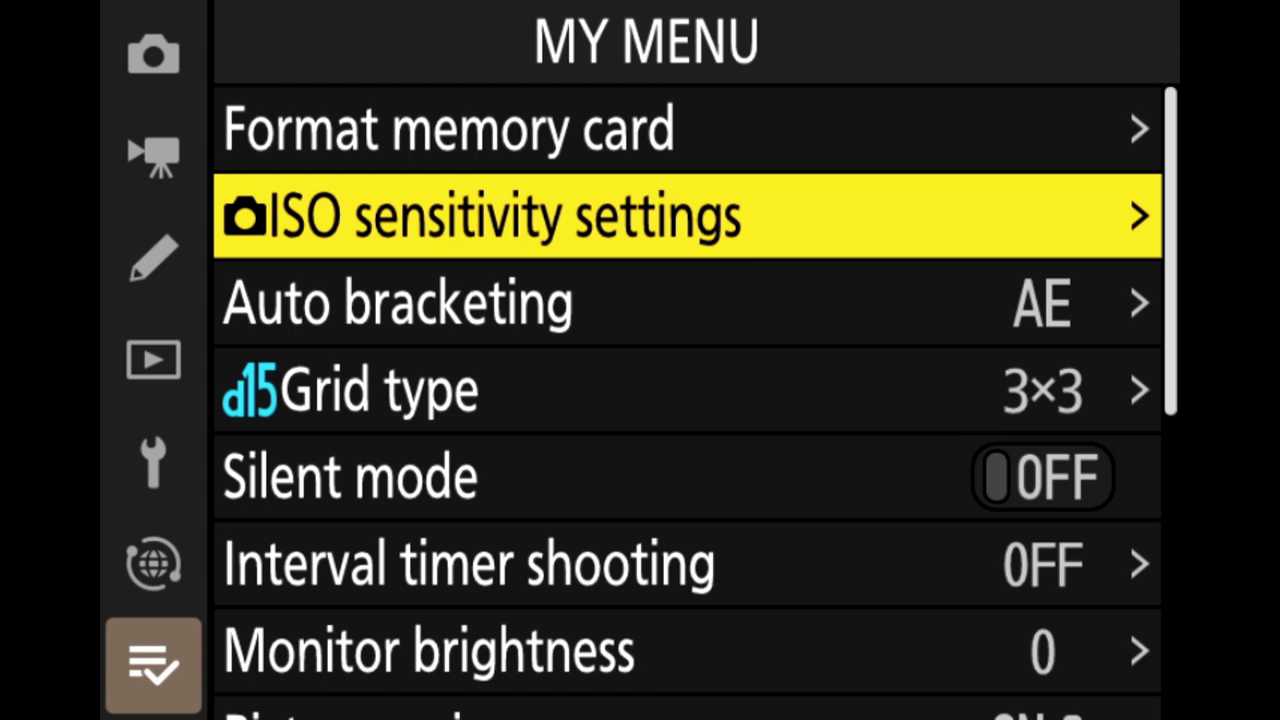
# - Exit the menus and bring the i menu back up over live view
pyautogui.press('Escape')
pyautogui.press('i')
pyautogui.press('Left')
pyautogui.press('Left')
pyautogui.press('Left')
pyautogui.press('Down')
pyautogui.press('Return')
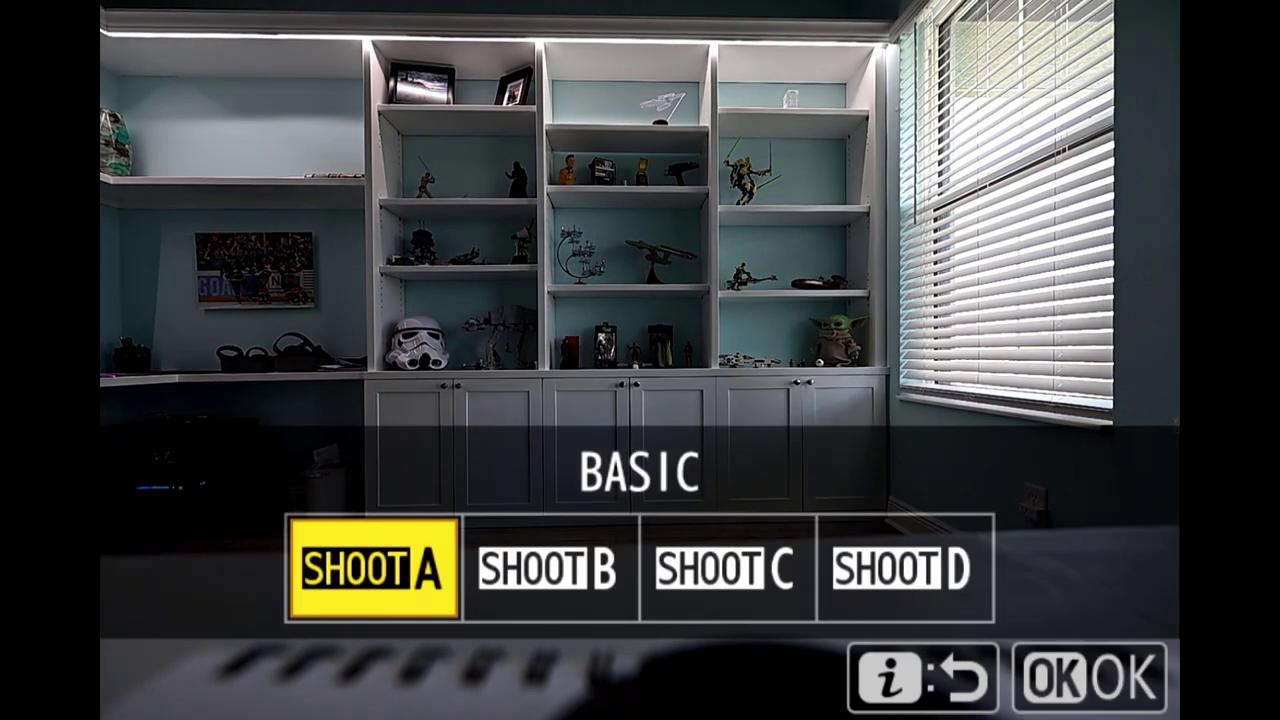
pyautogui.press('Right')
pyautogui.press('Return')
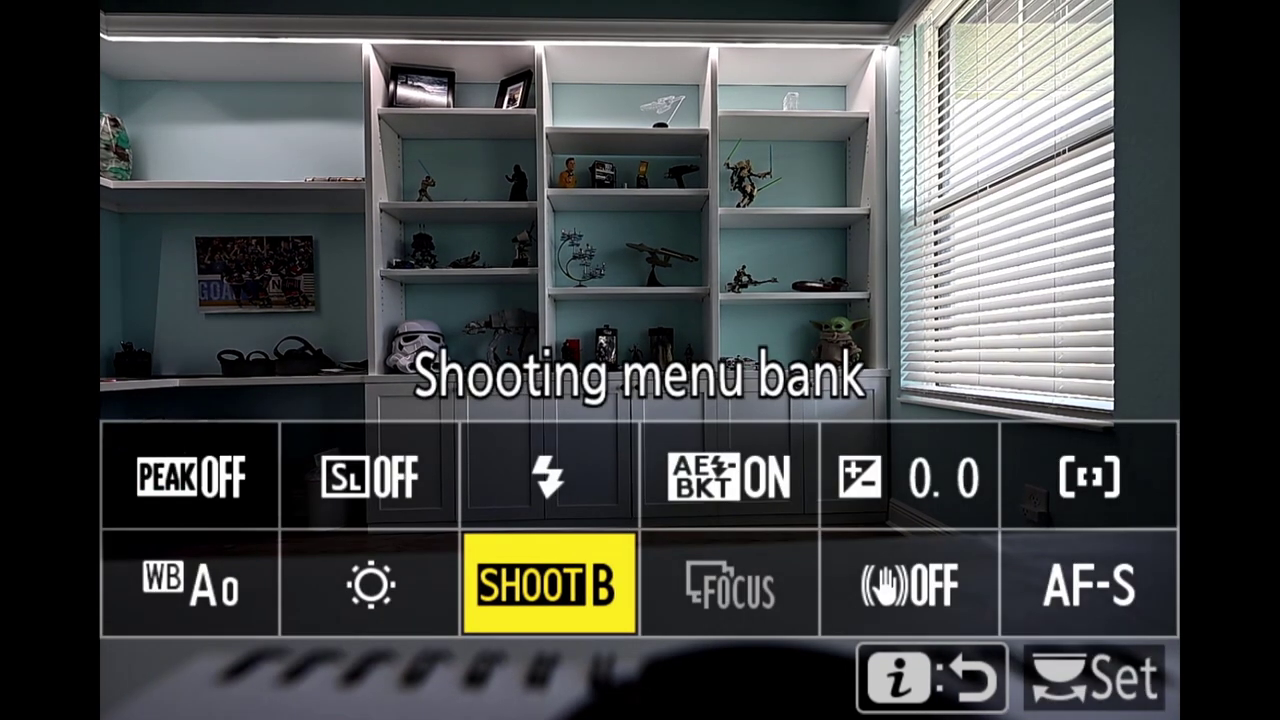
pyautogui.press('Menu')
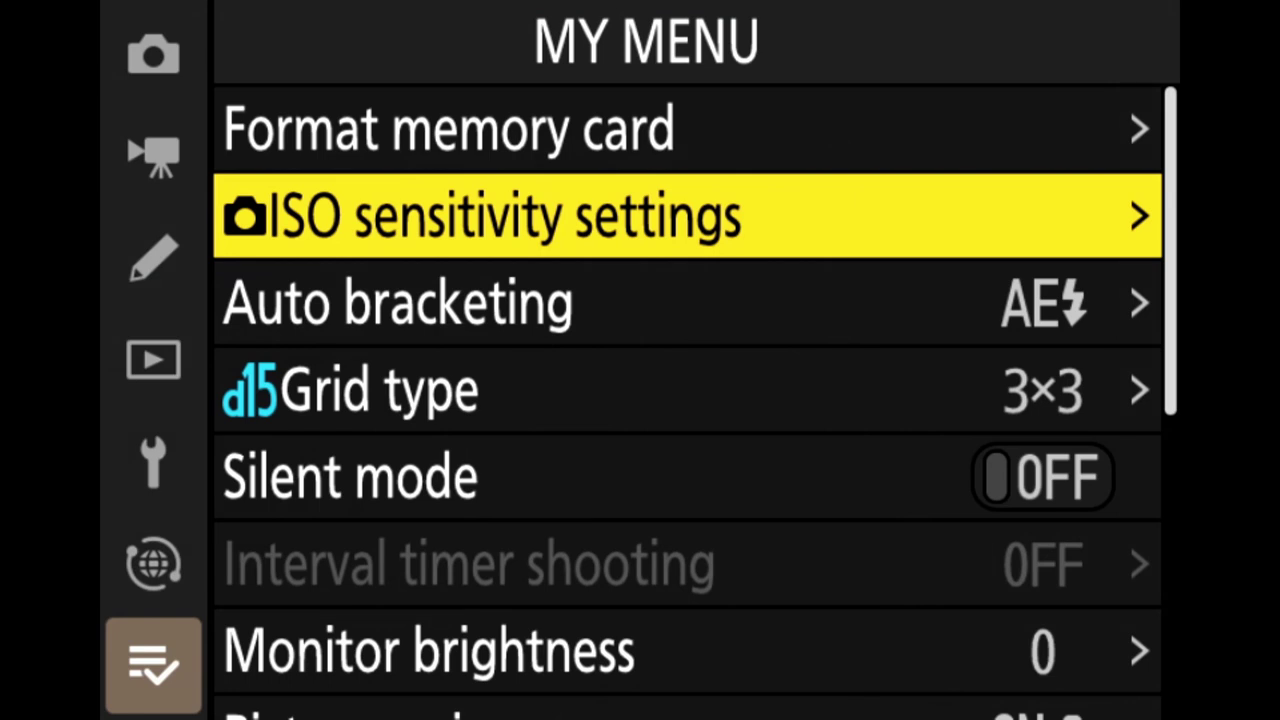
pyautogui.press('Return')
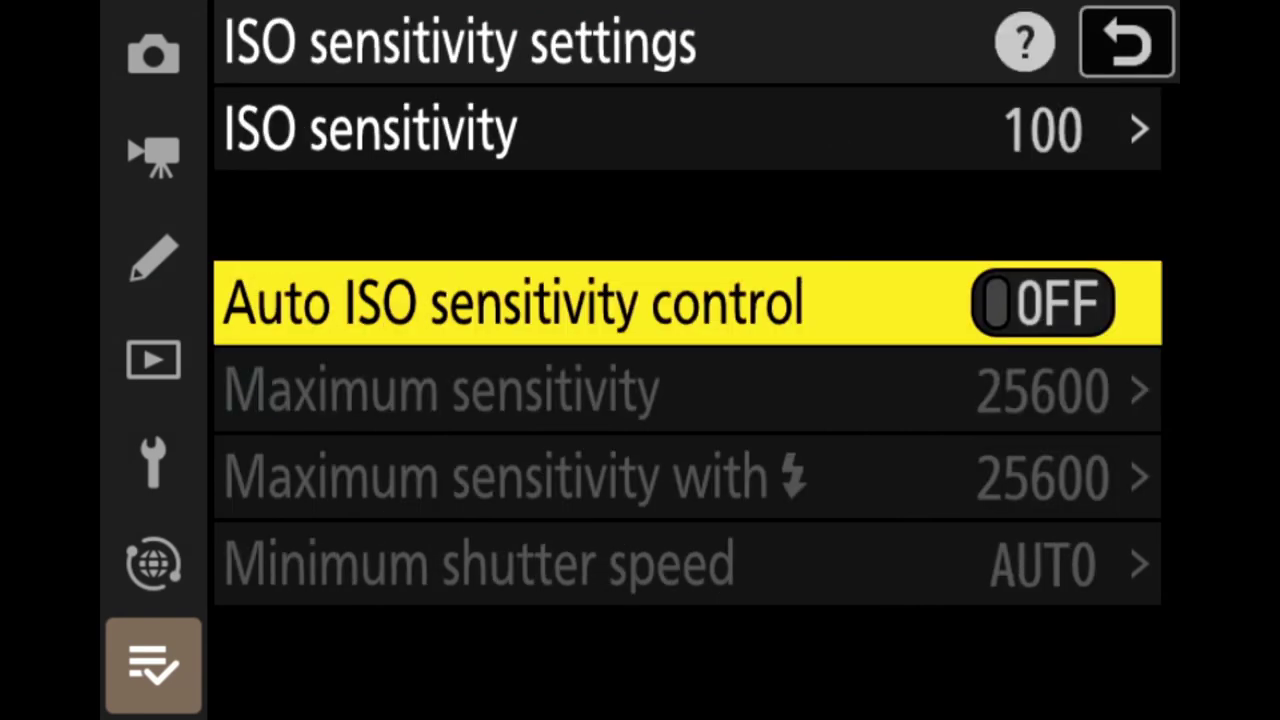
pyautogui.press('Left')
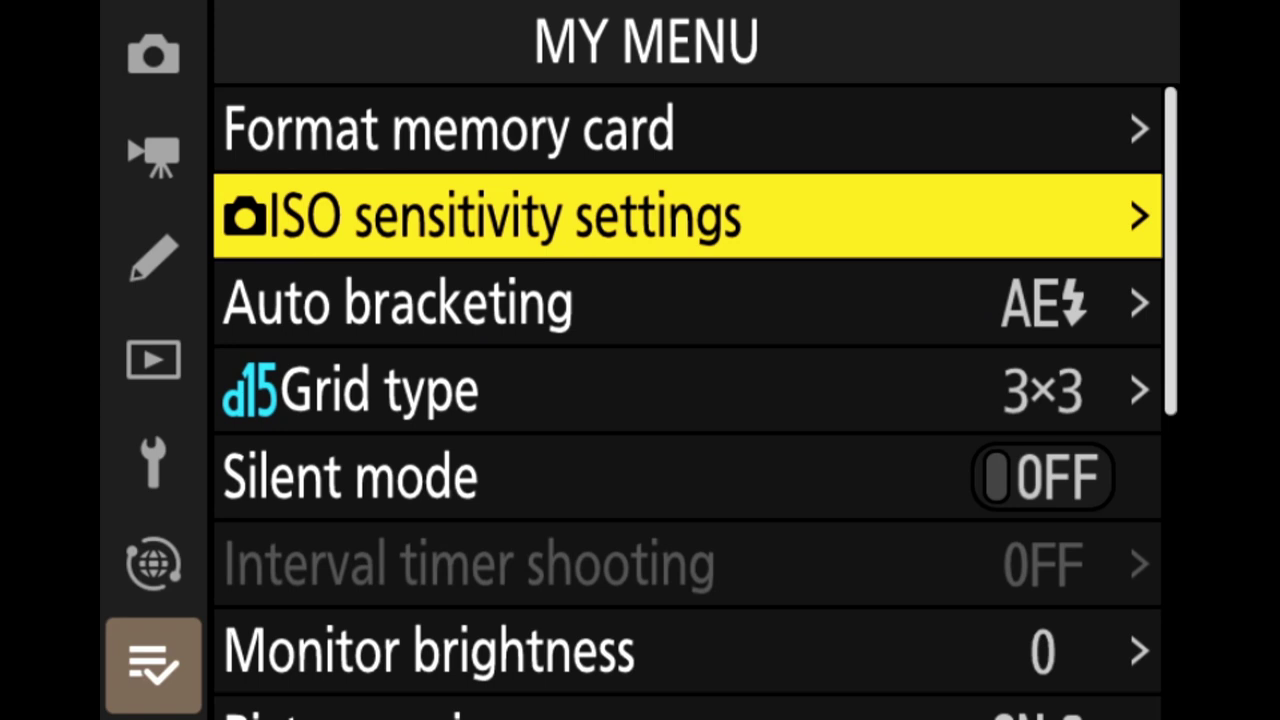
pyautogui.press('Menu')
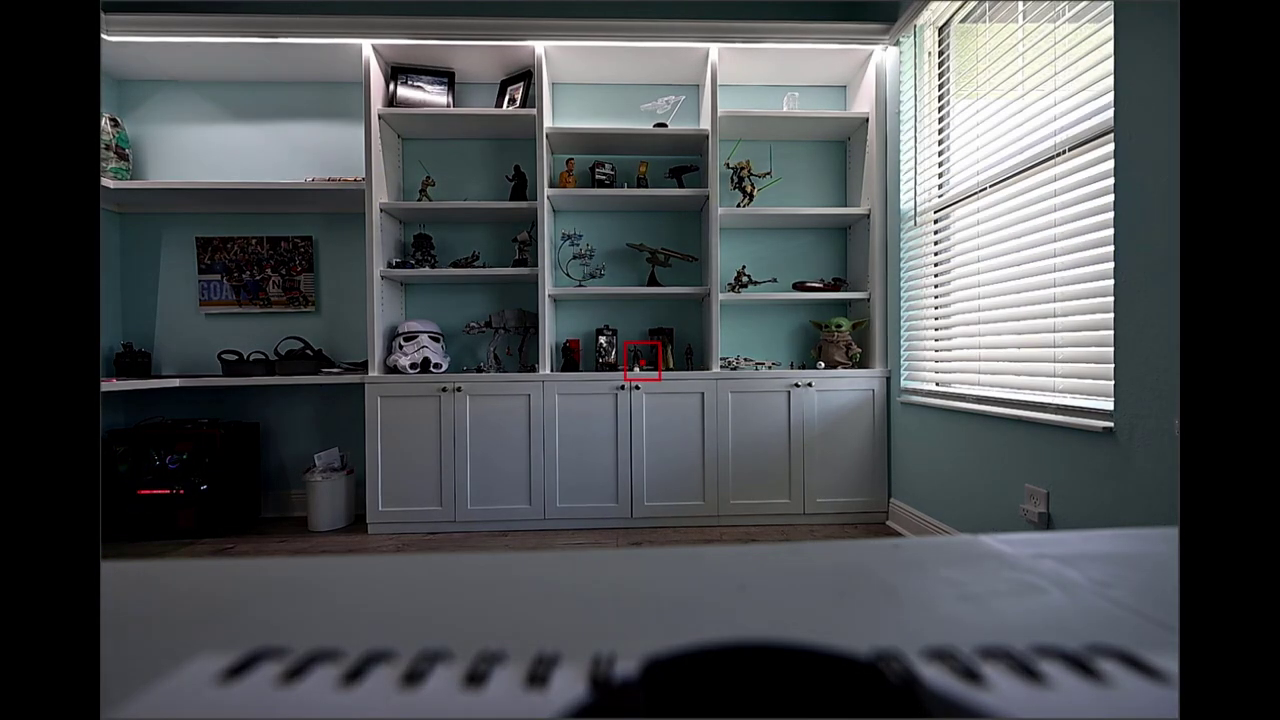
pyautogui.press('i')
pyautogui.press('Return')
pyautogui.press('Left')
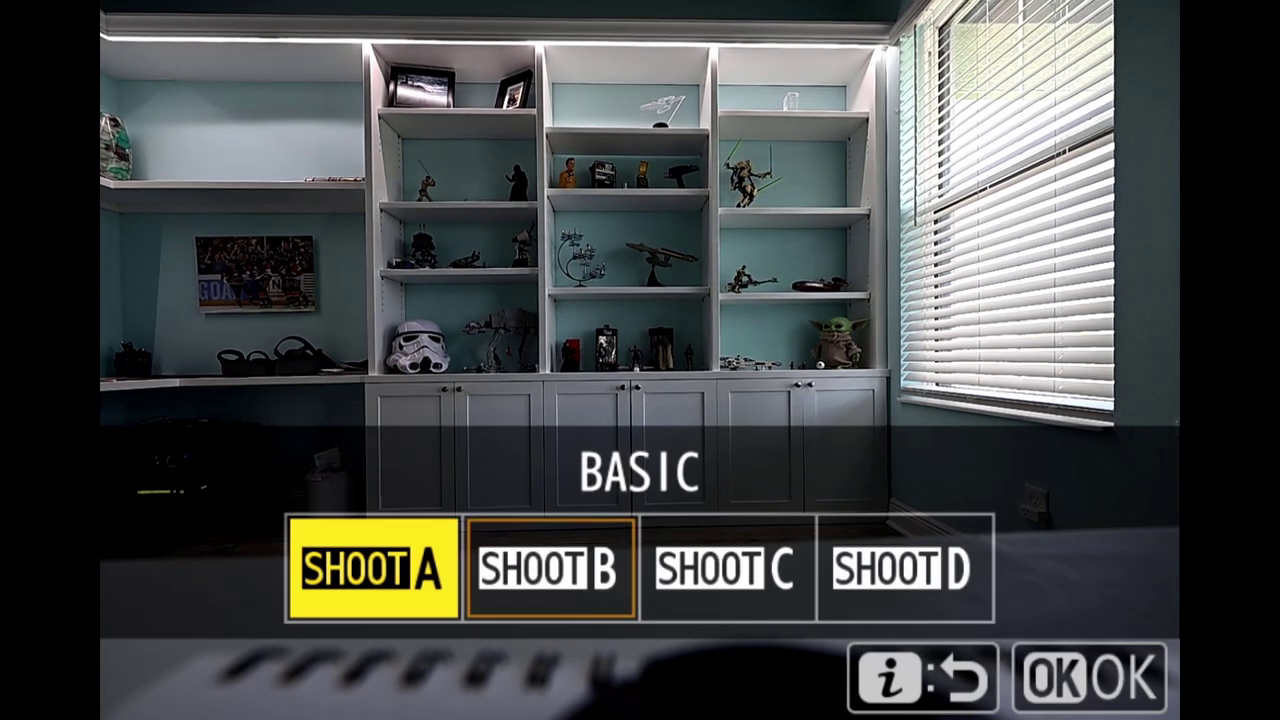
pyautogui.press('Return')
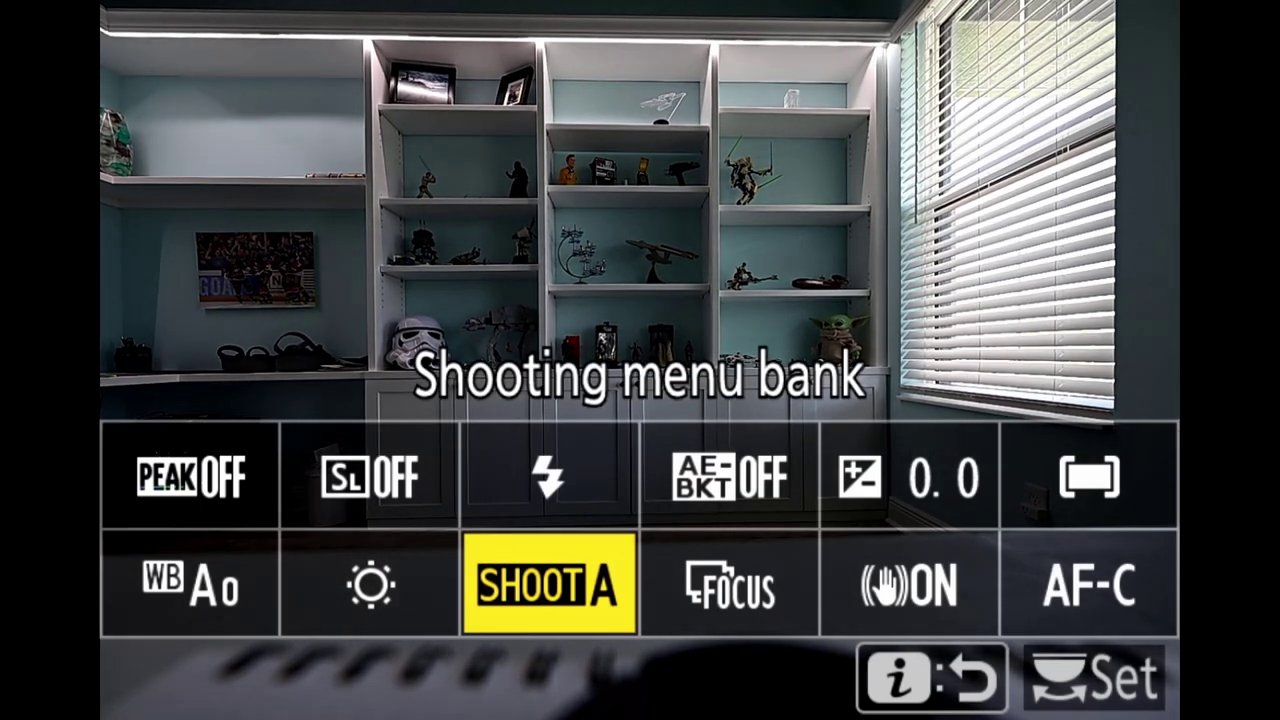